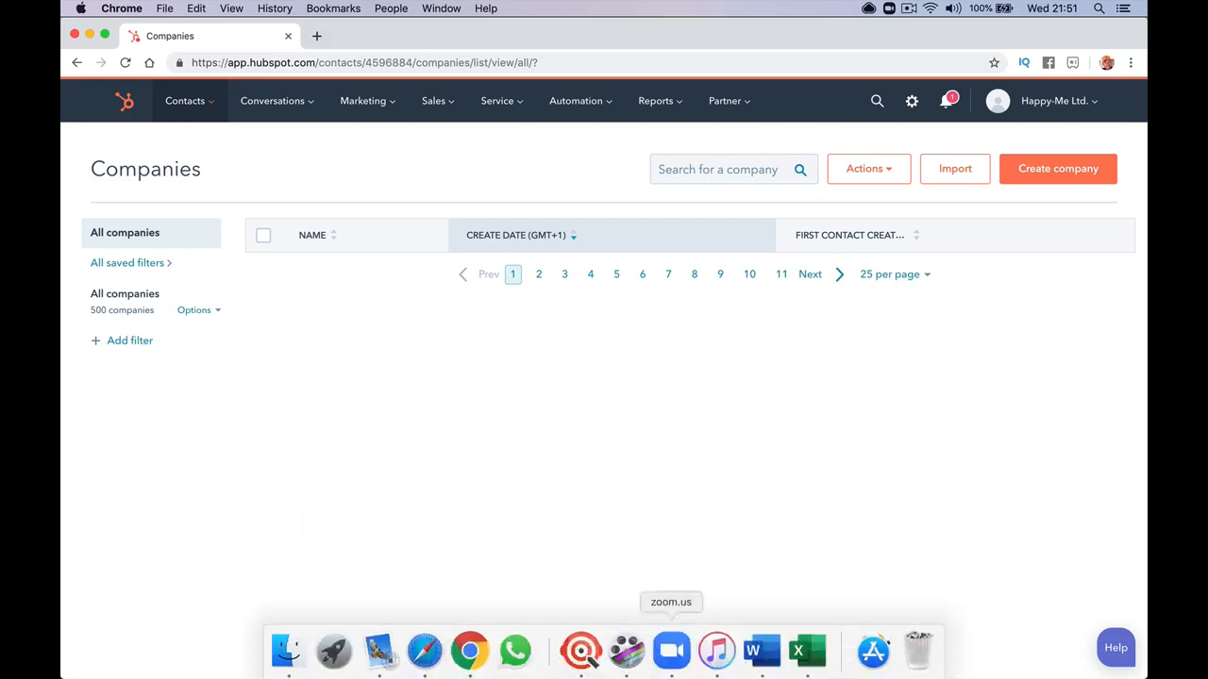
- Switch to Excel and examine the us-500 2 spreadsheet's column headers and records from first_name through web
left_click(803, 658)
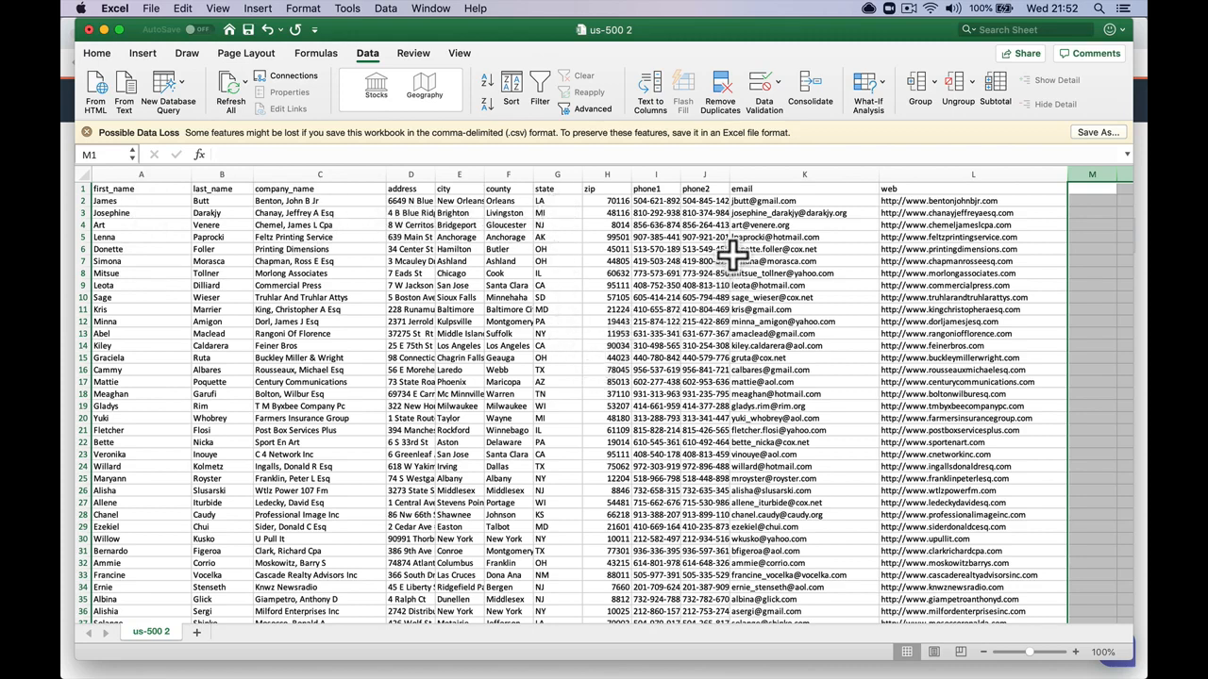
left_click(723, 334)
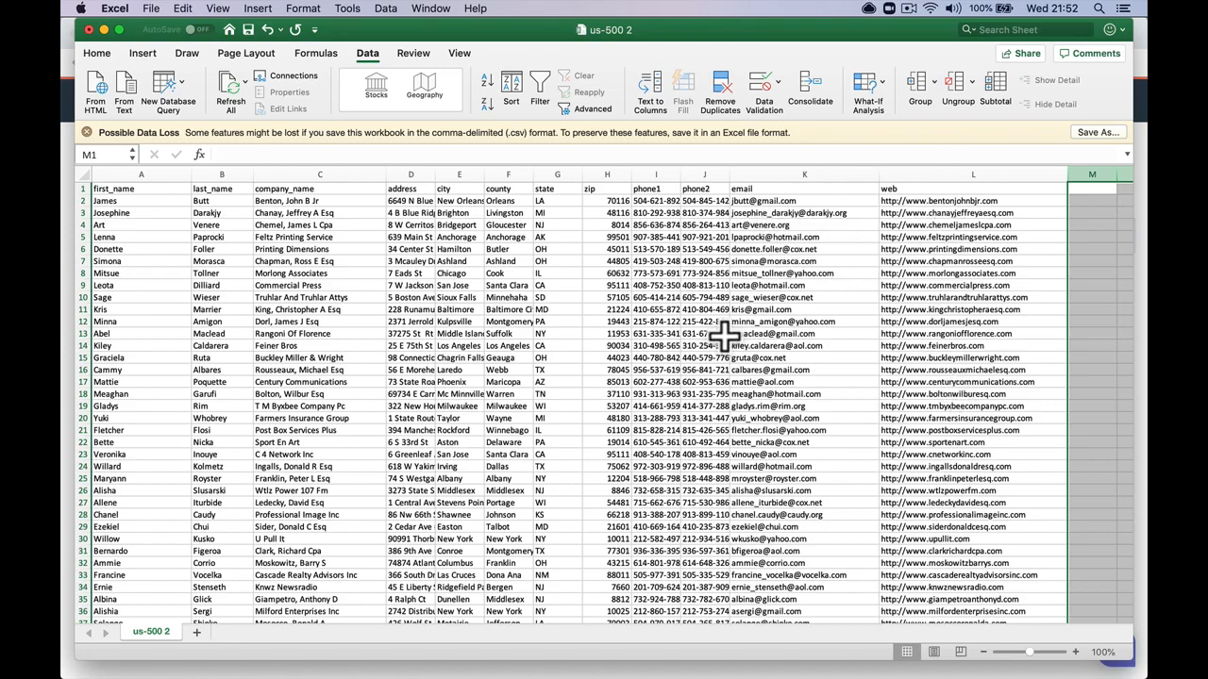
scroll(722, 334, "right", 2)
scroll(723, 334, "left", 2)
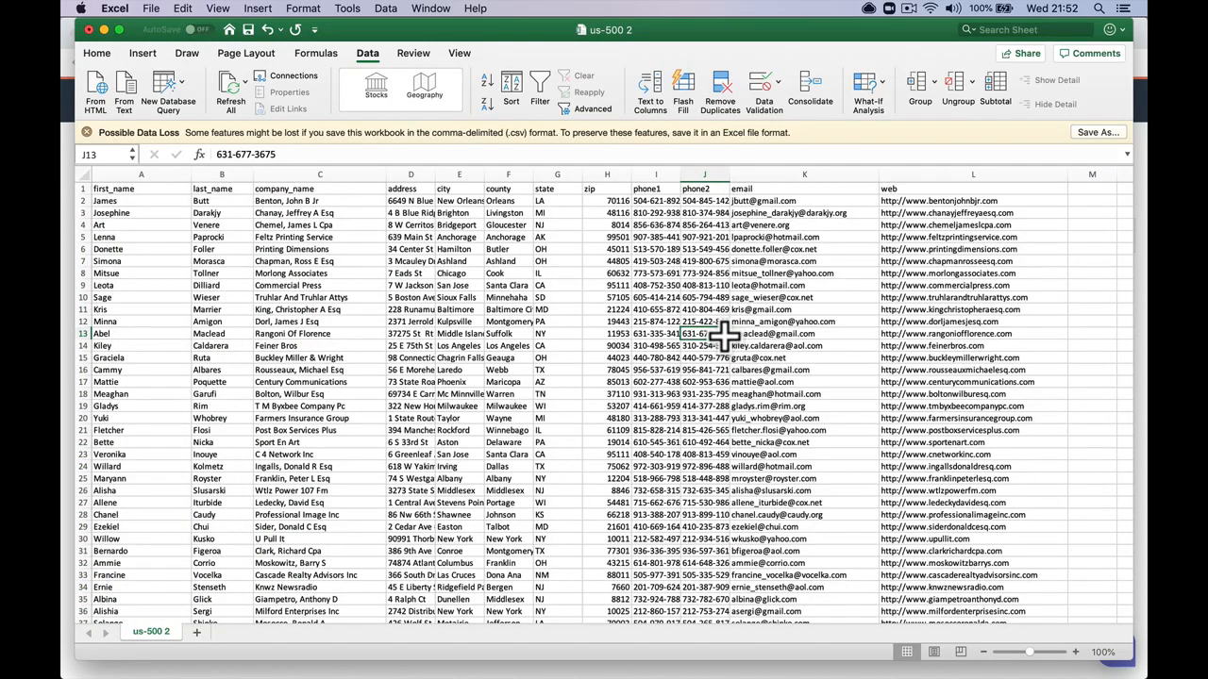
left_click(1094, 191)
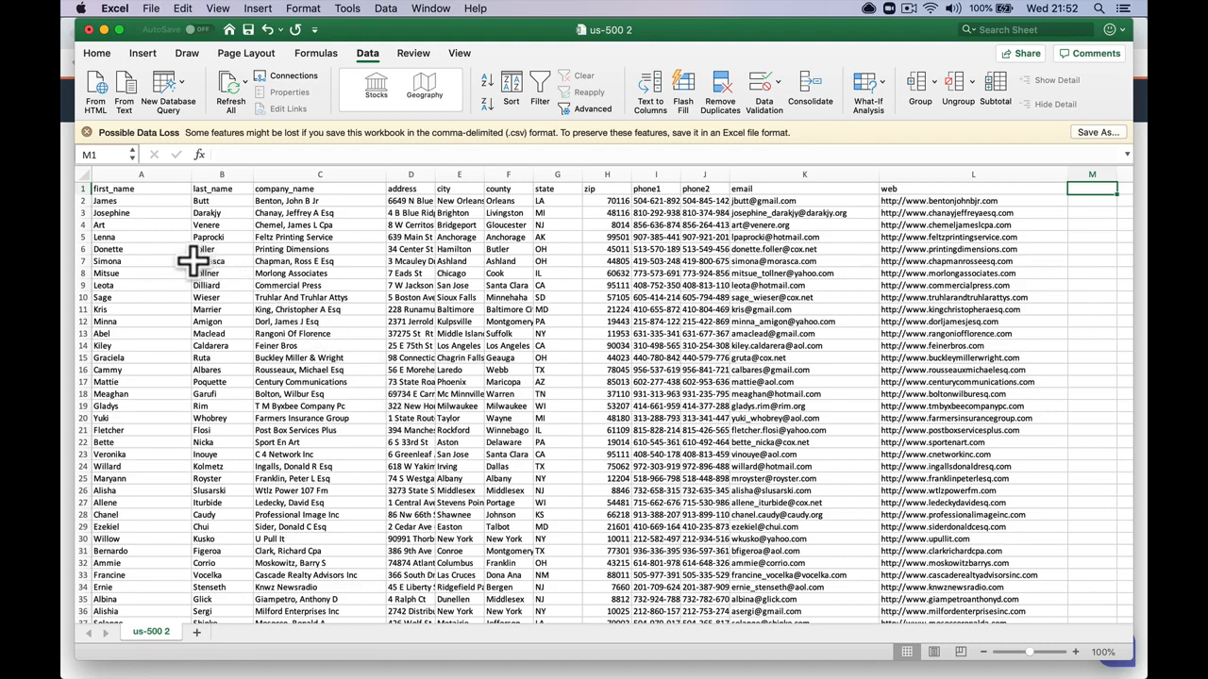
left_click(144, 200)
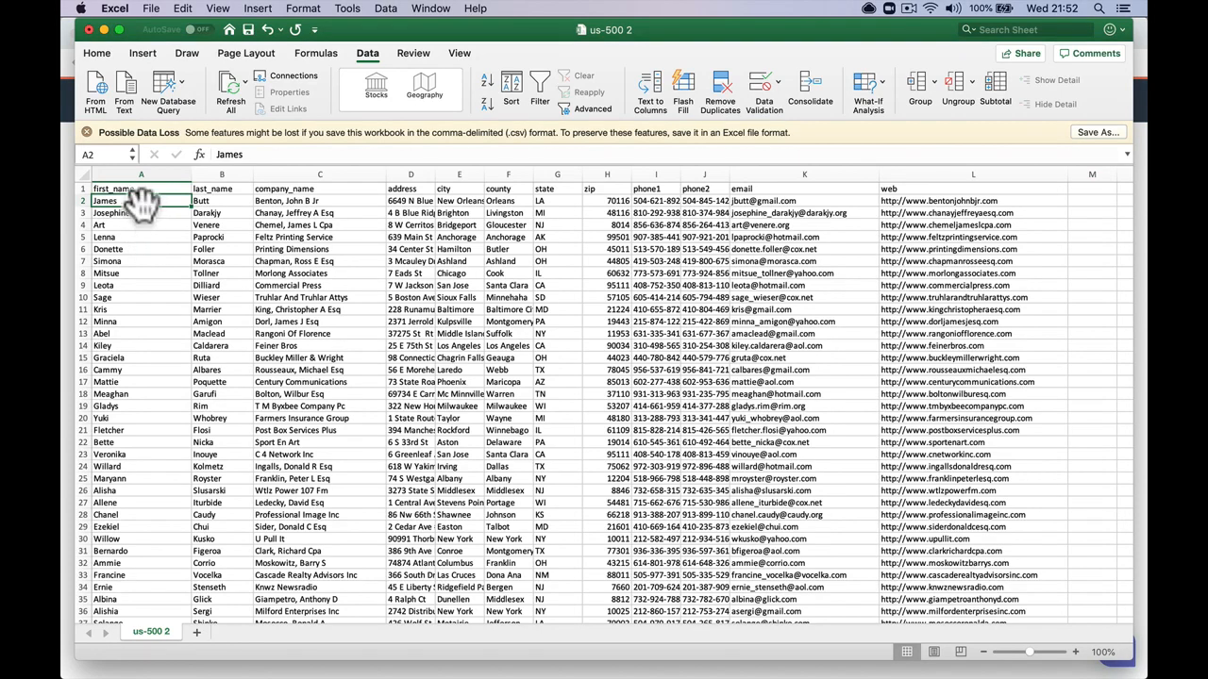
left_click(141, 175)
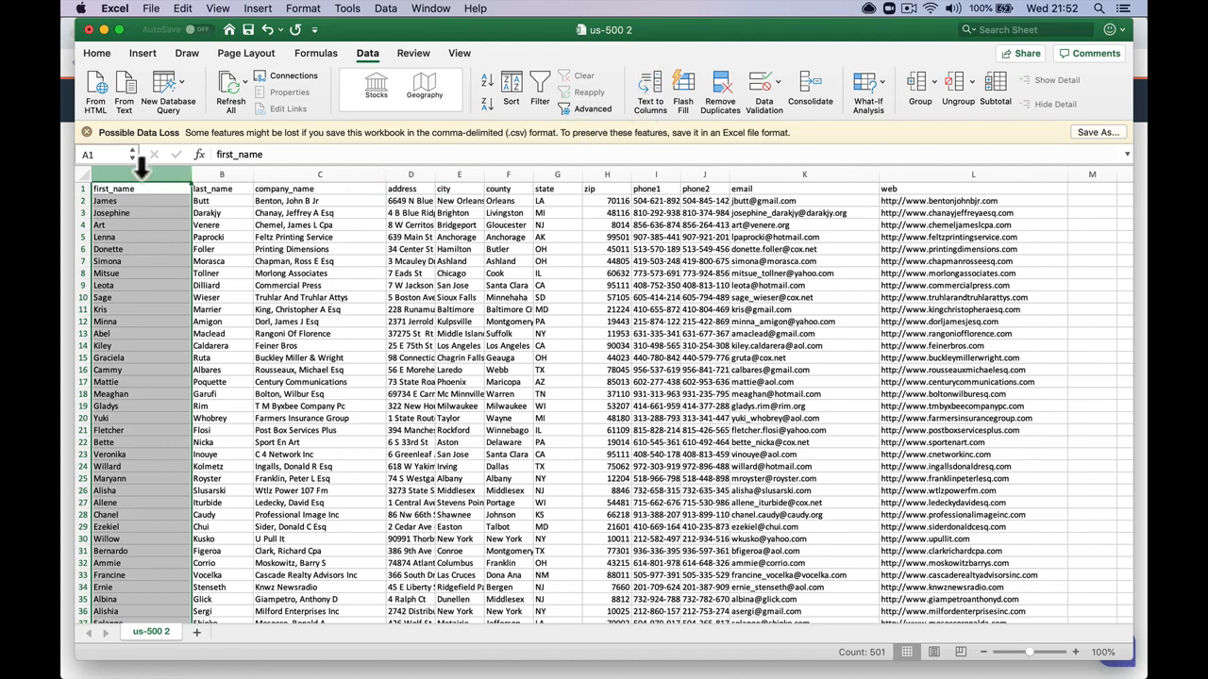
left_click(643, 95)
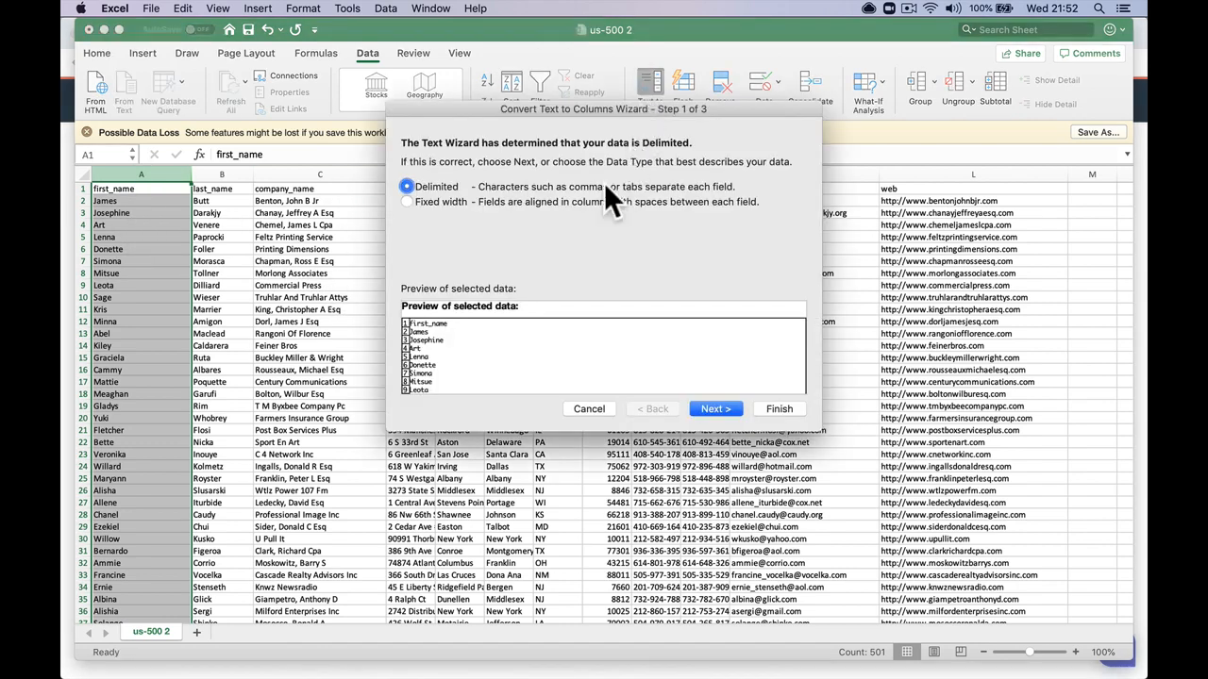
left_click(722, 407)
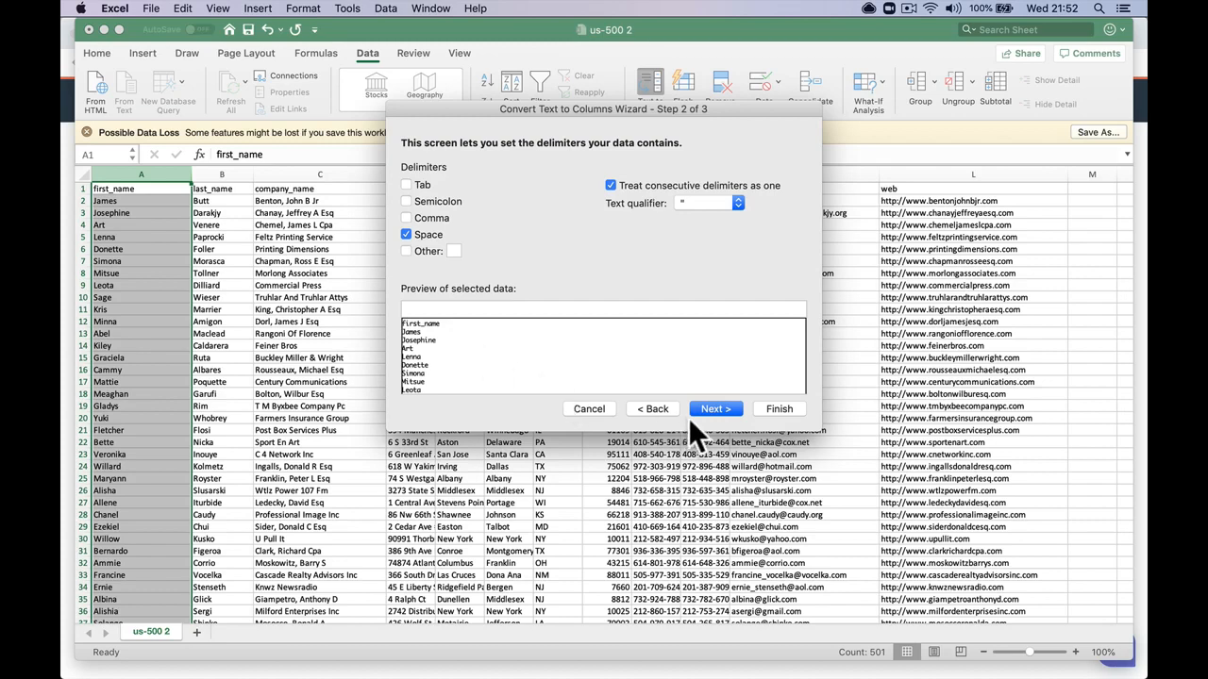
left_click(714, 409)
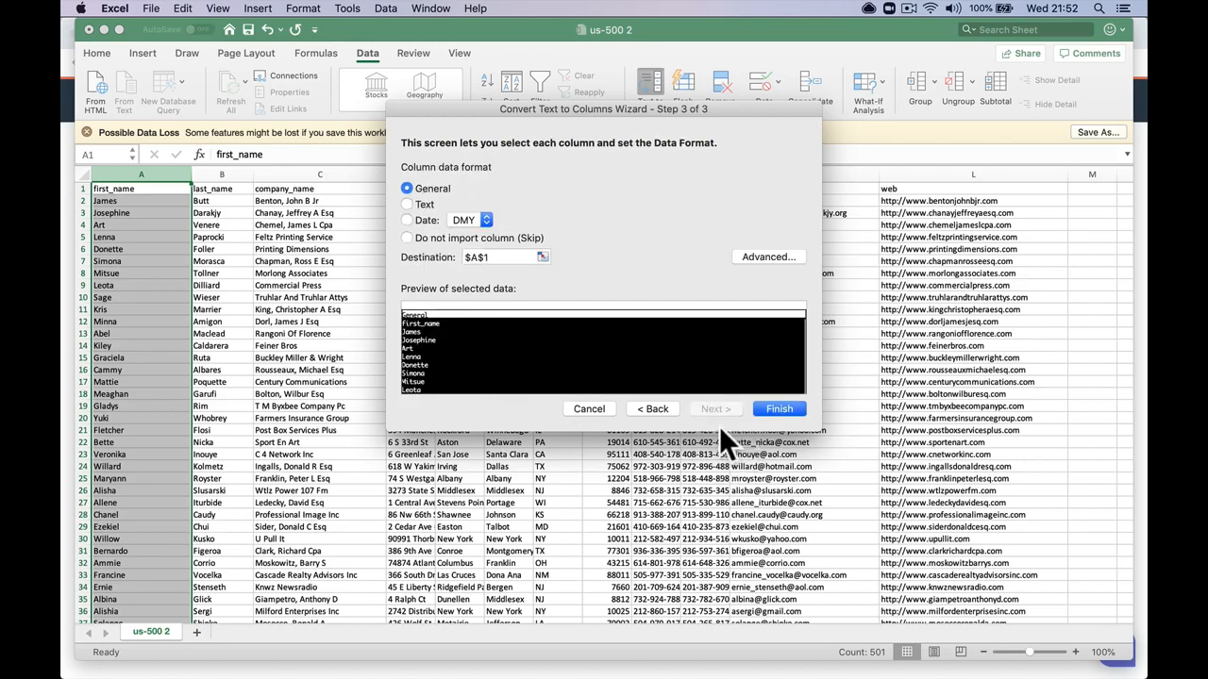
left_click(593, 410)
left_click(382, 439)
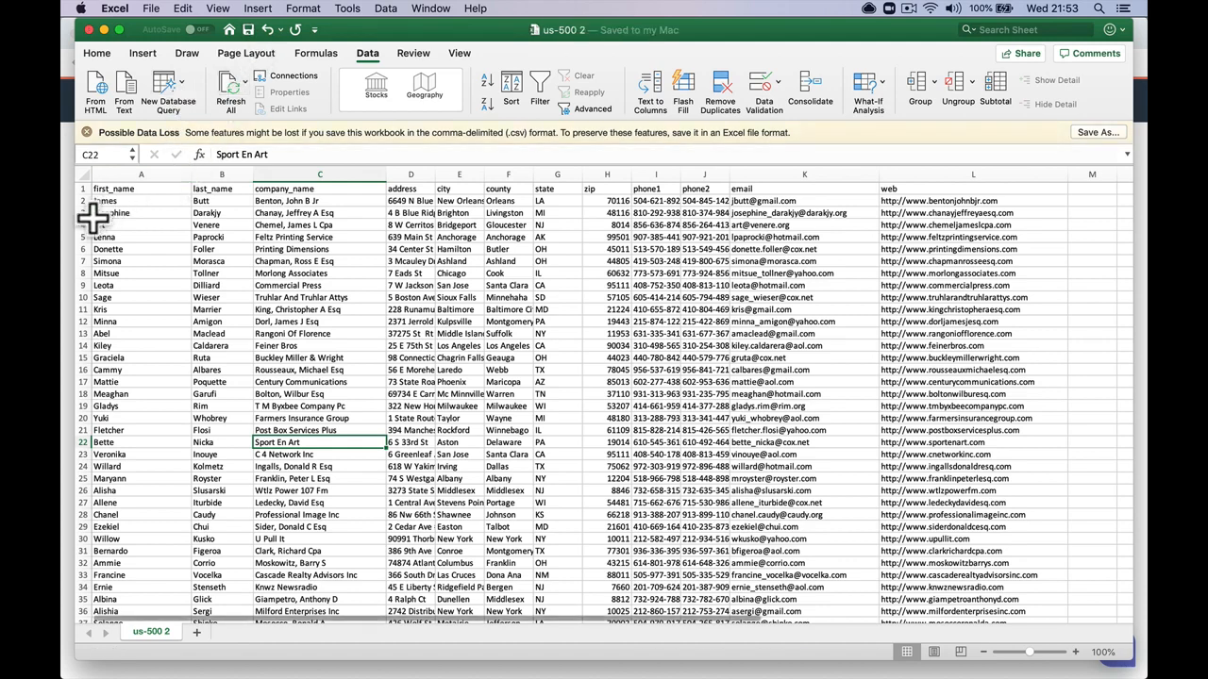
- Switch back to HubSpot in Chrome and start a new import from the contacts list, using a file from the computer
left_click(66, 249)
mouse_move(189, 118)
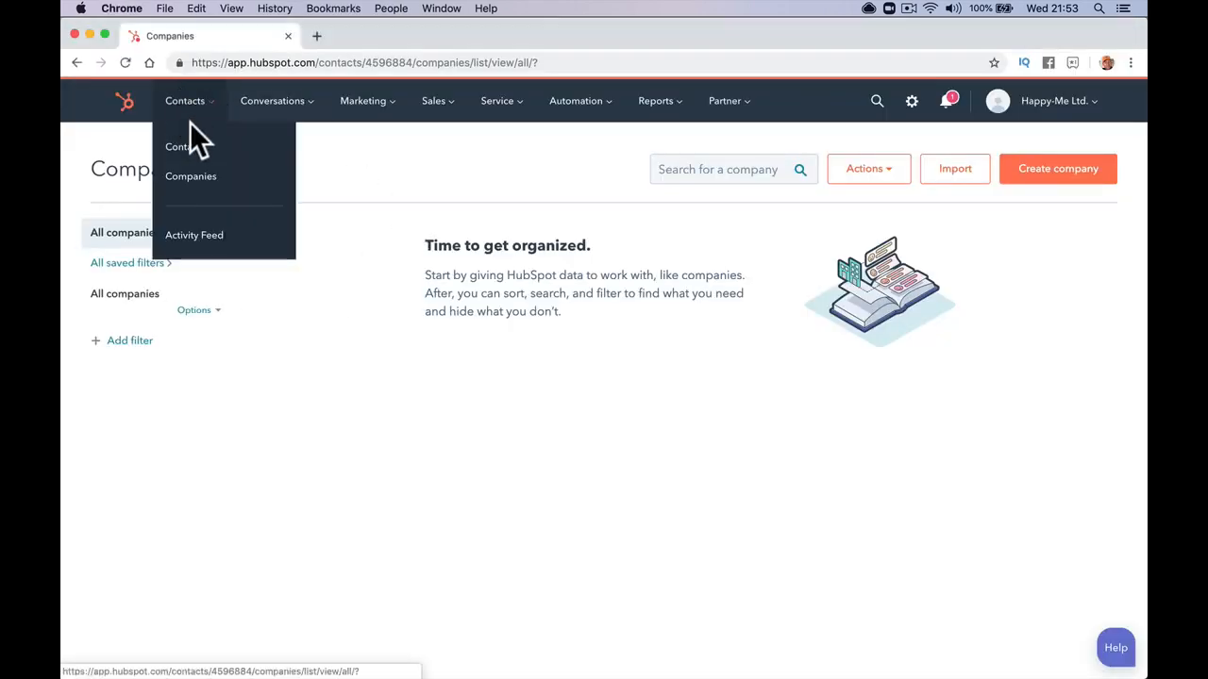
left_click(186, 142)
left_click(945, 168)
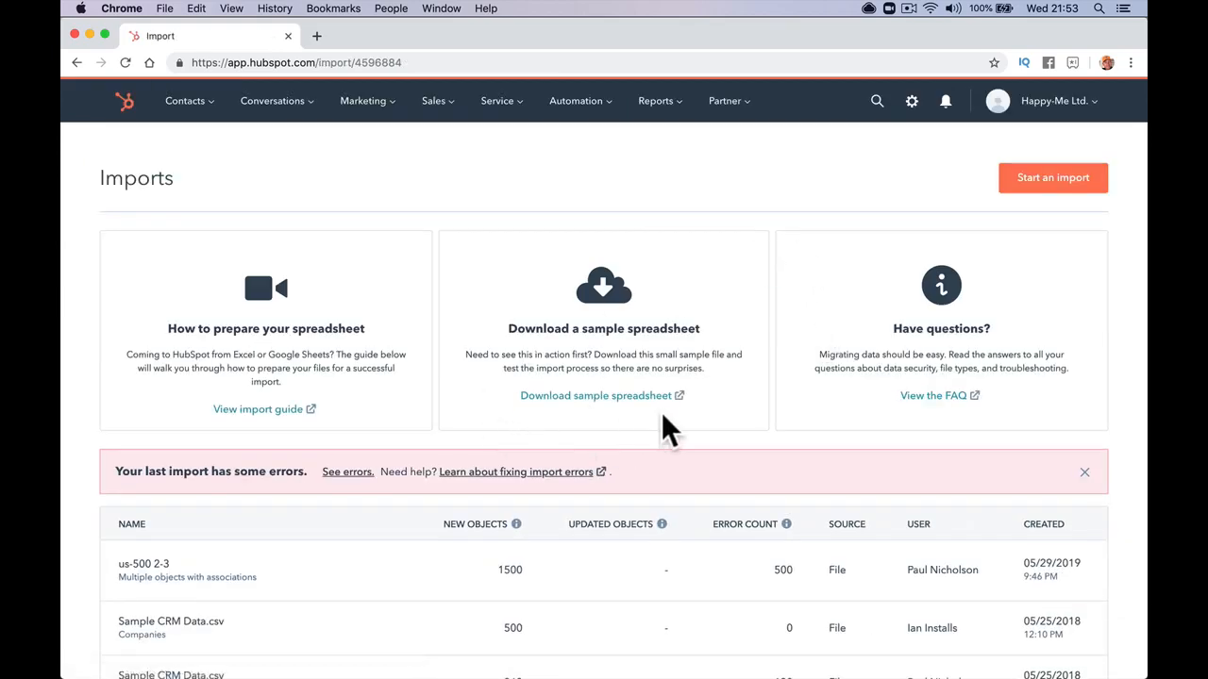
left_click(1037, 184)
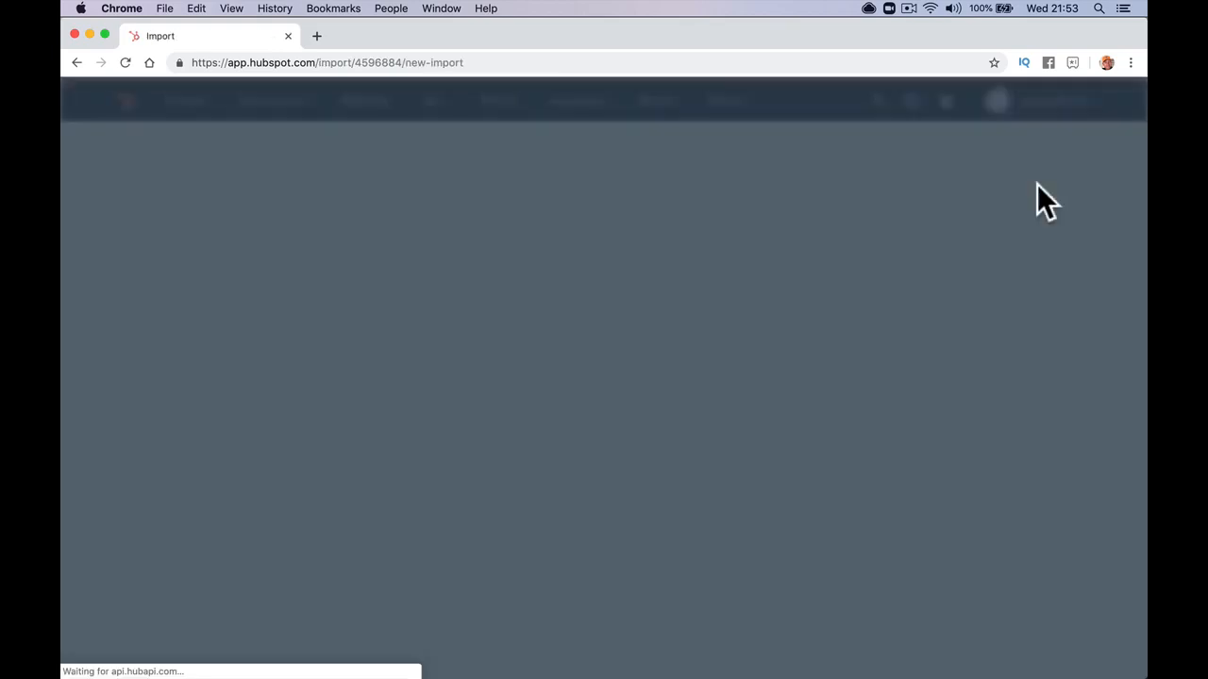
left_click(444, 317)
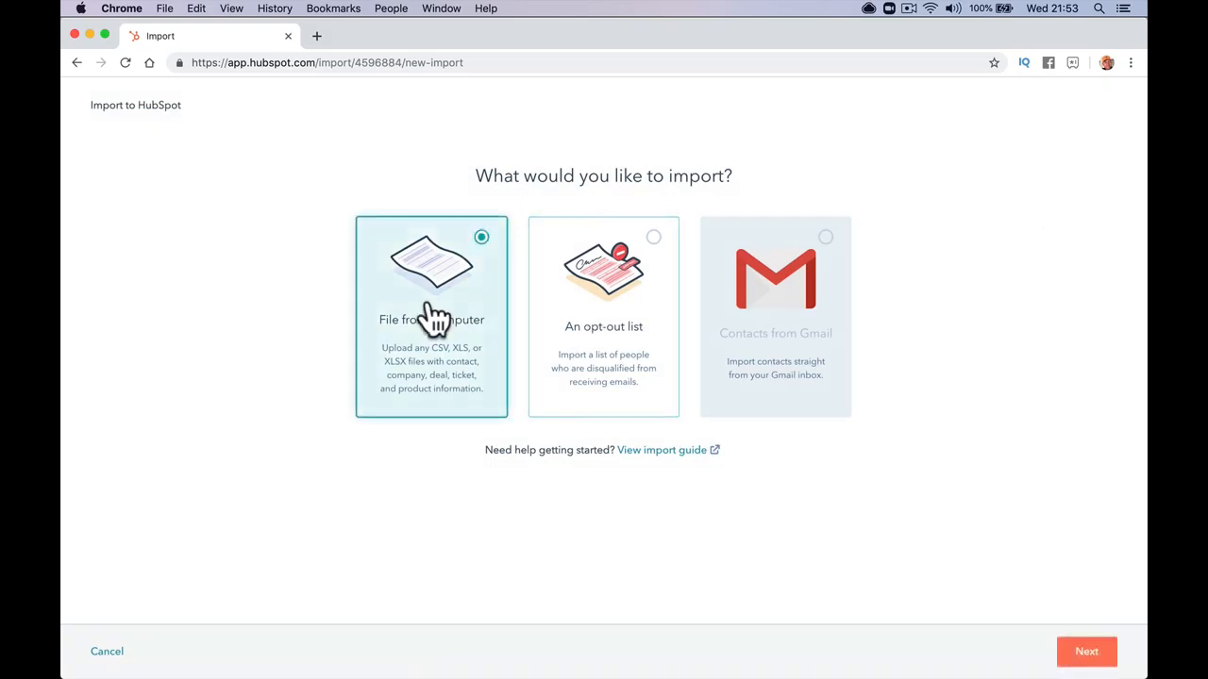
left_click(1057, 651)
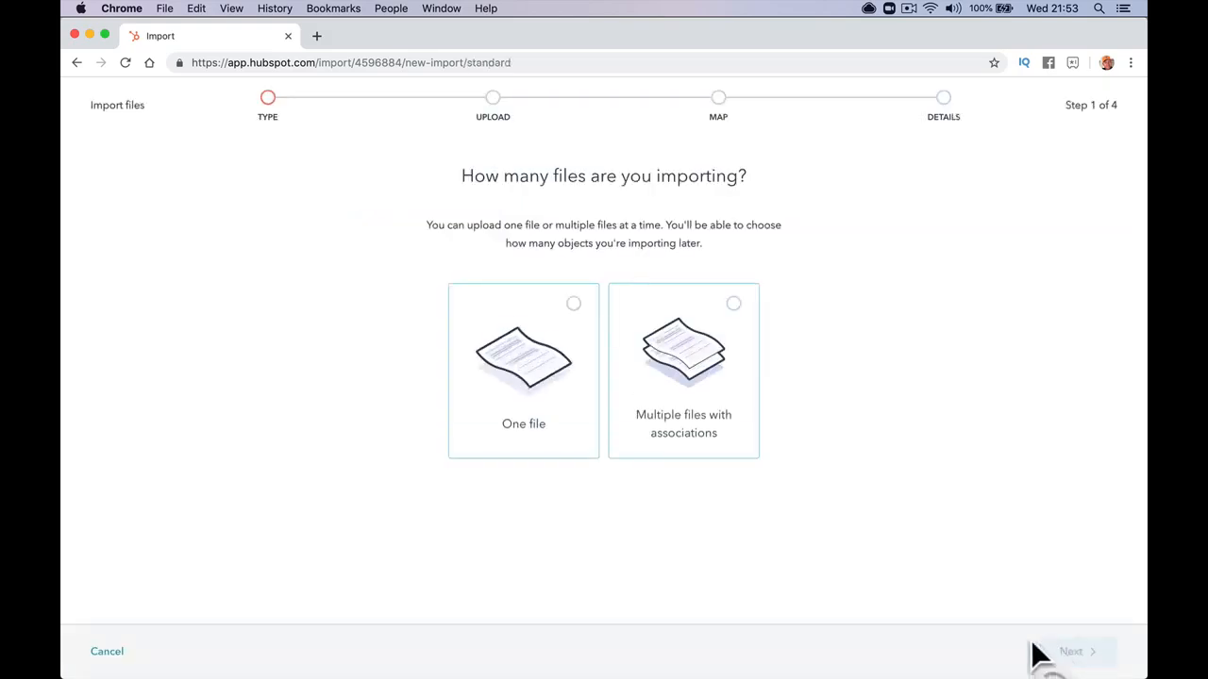
- Set the import to use one file containing multiple objects
left_click(550, 394)
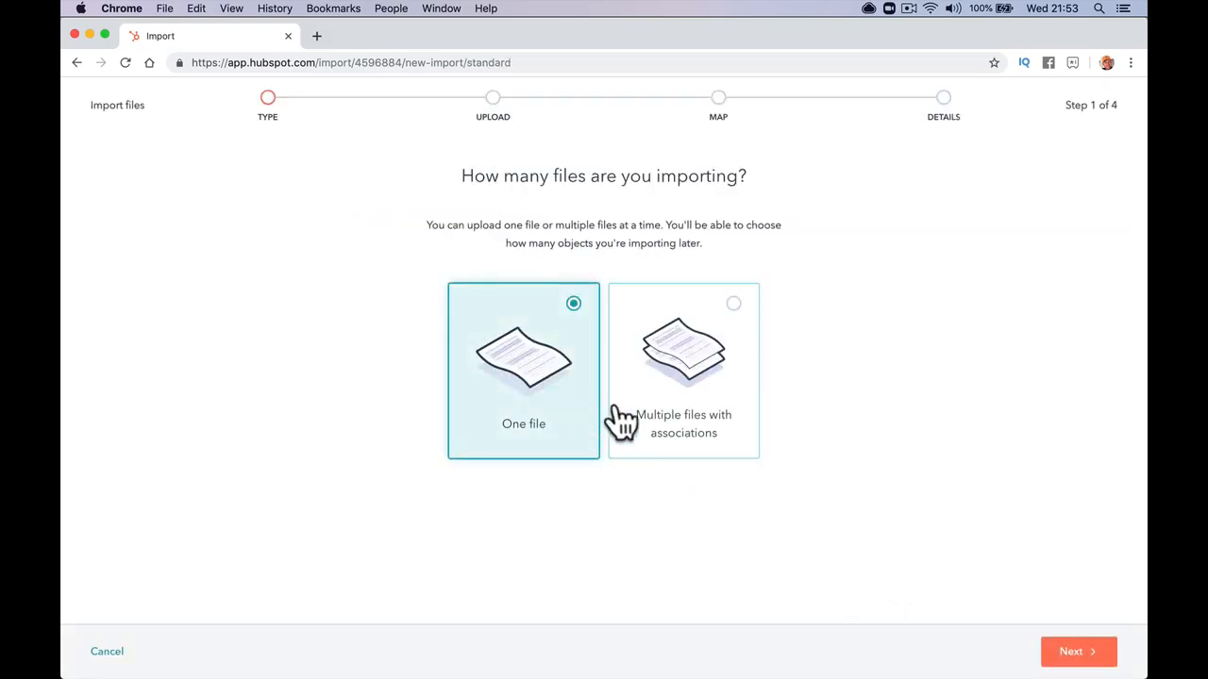
left_click(1069, 661)
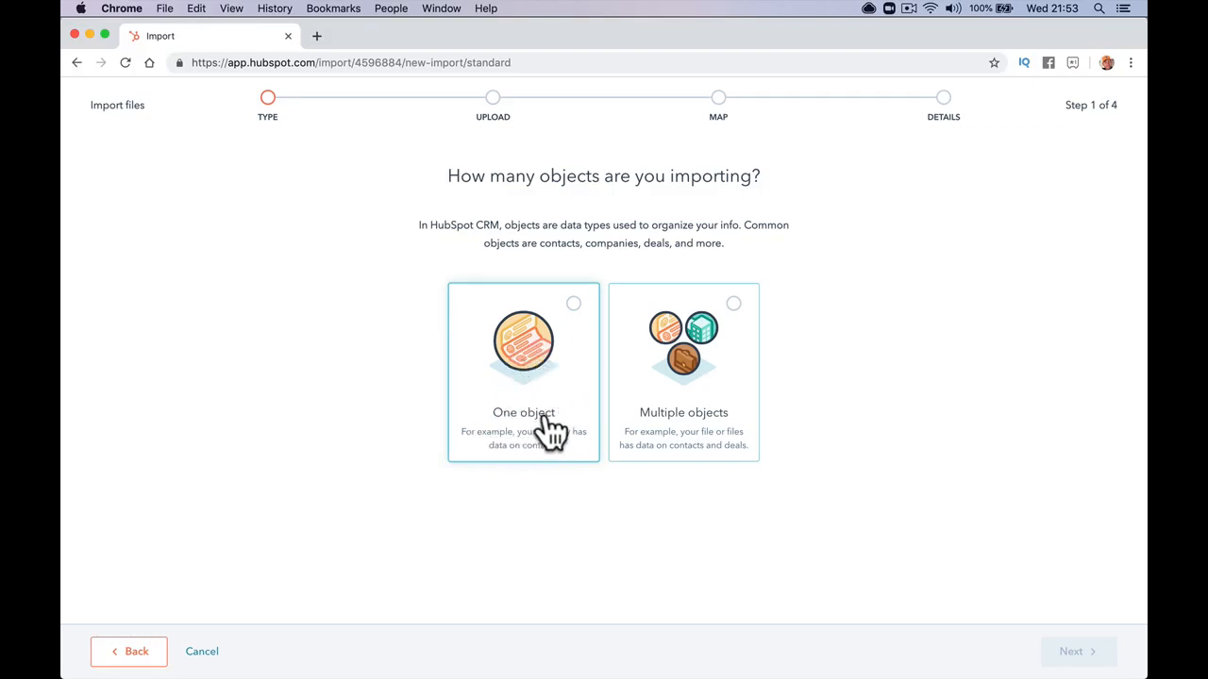
left_click(667, 427)
left_click(1069, 651)
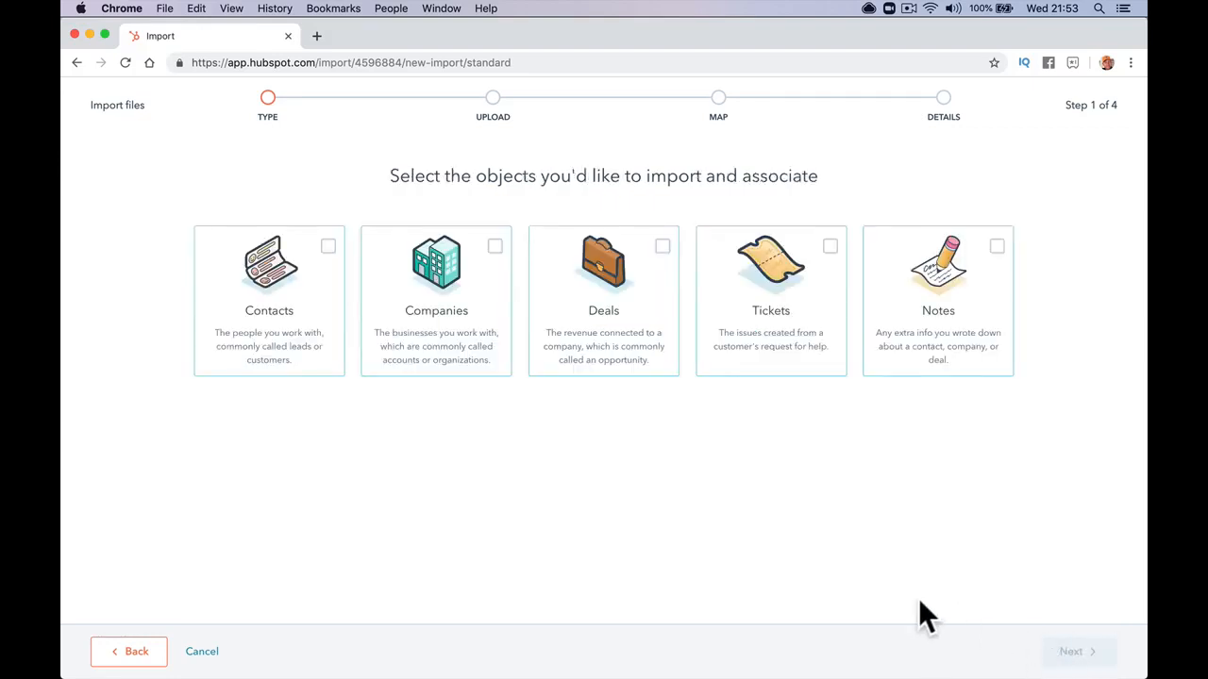
- Choose Contacts and Companies as the objects to import and associate, and upload the file us-500 2.csv
left_click(324, 313)
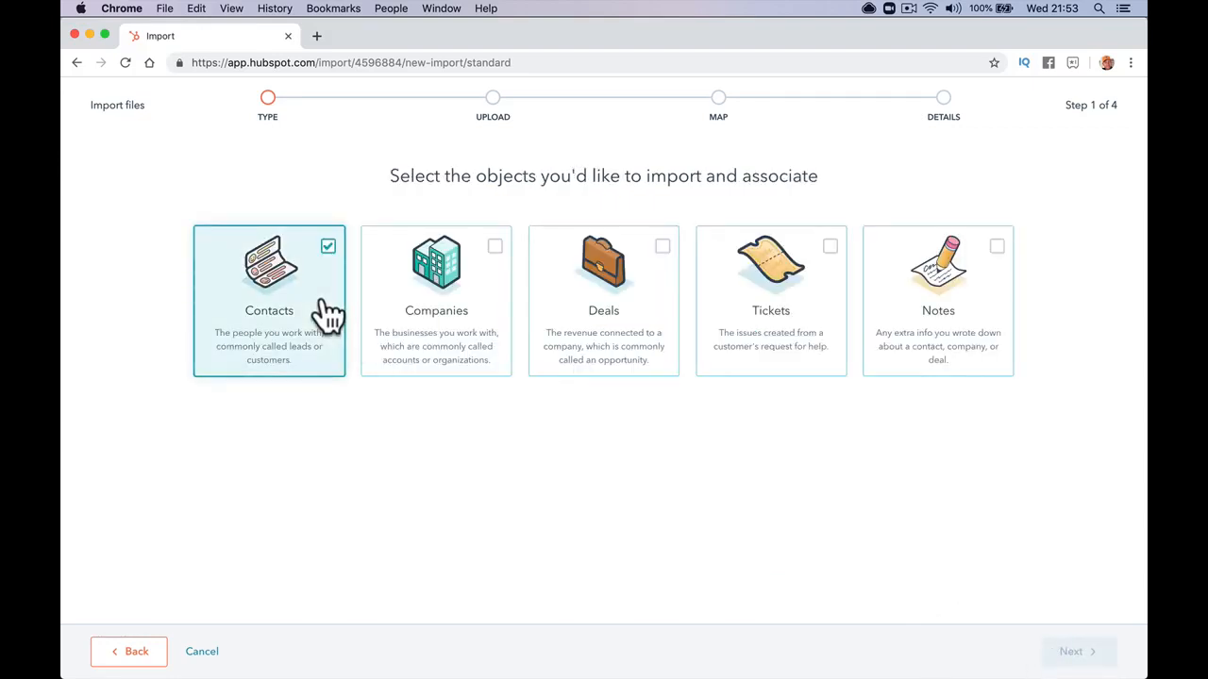
left_click(406, 325)
left_click(1073, 652)
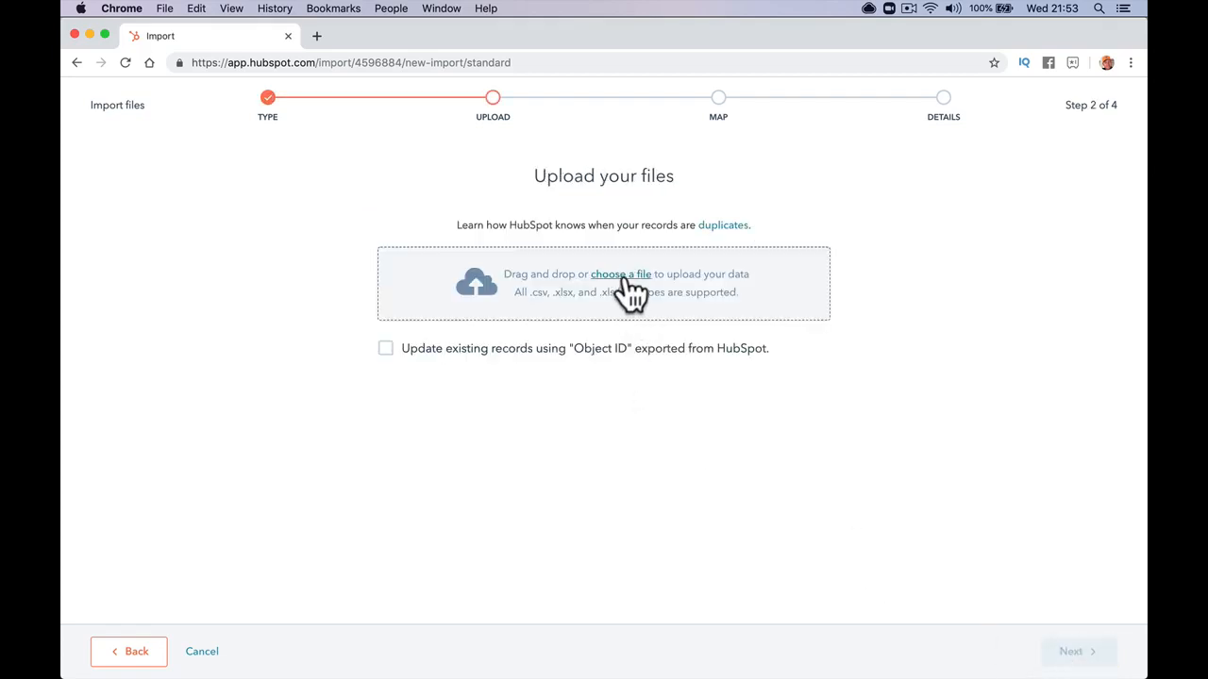
left_click(623, 280)
double_click(531, 146)
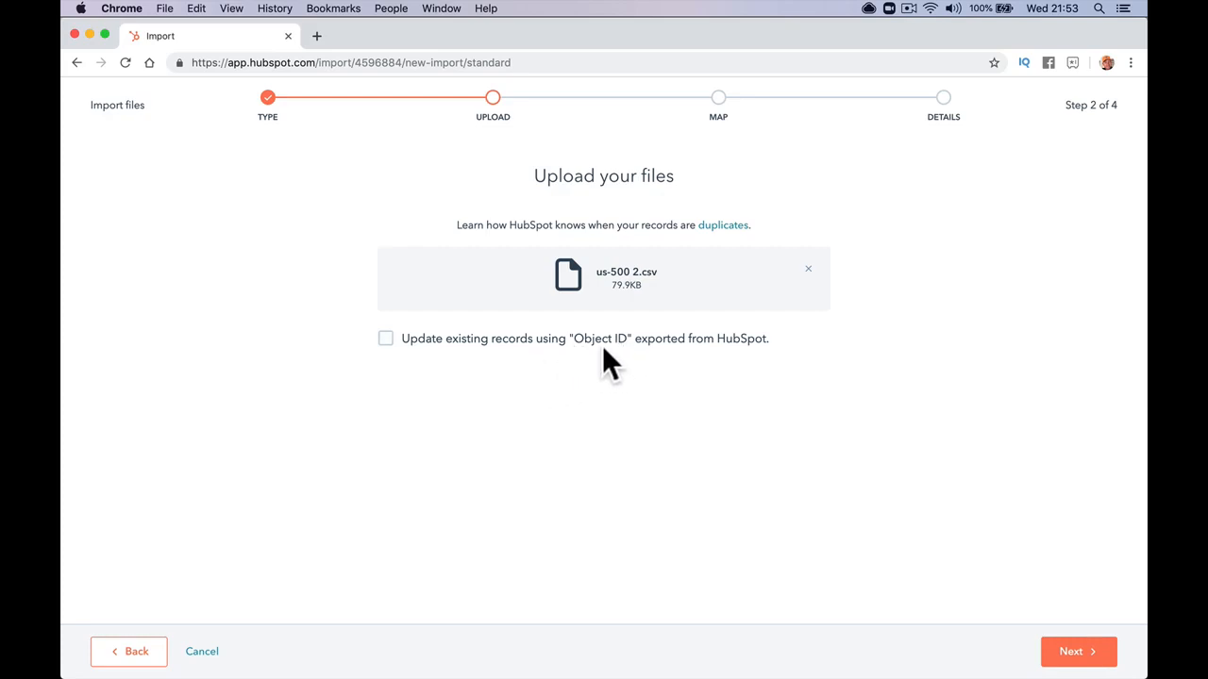
- Check the us-500 2 sheet in Excel, return to the import in Chrome and continue to the column mapping
mouse_move(709, 660)
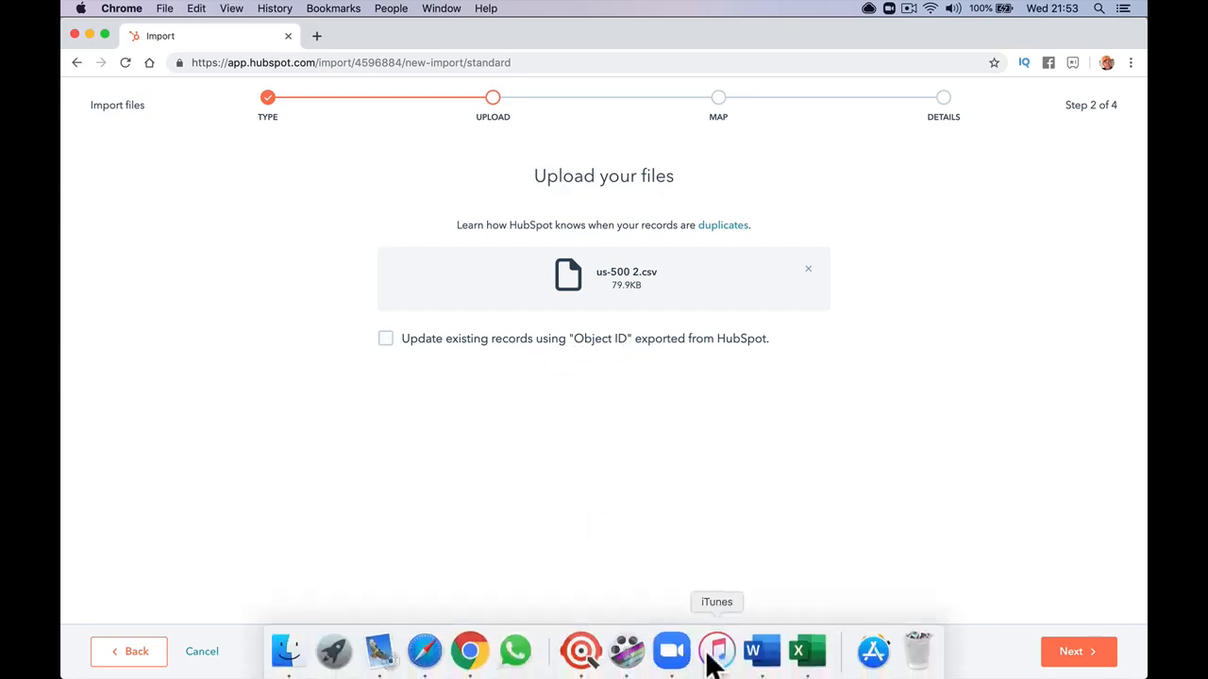
left_click(804, 651)
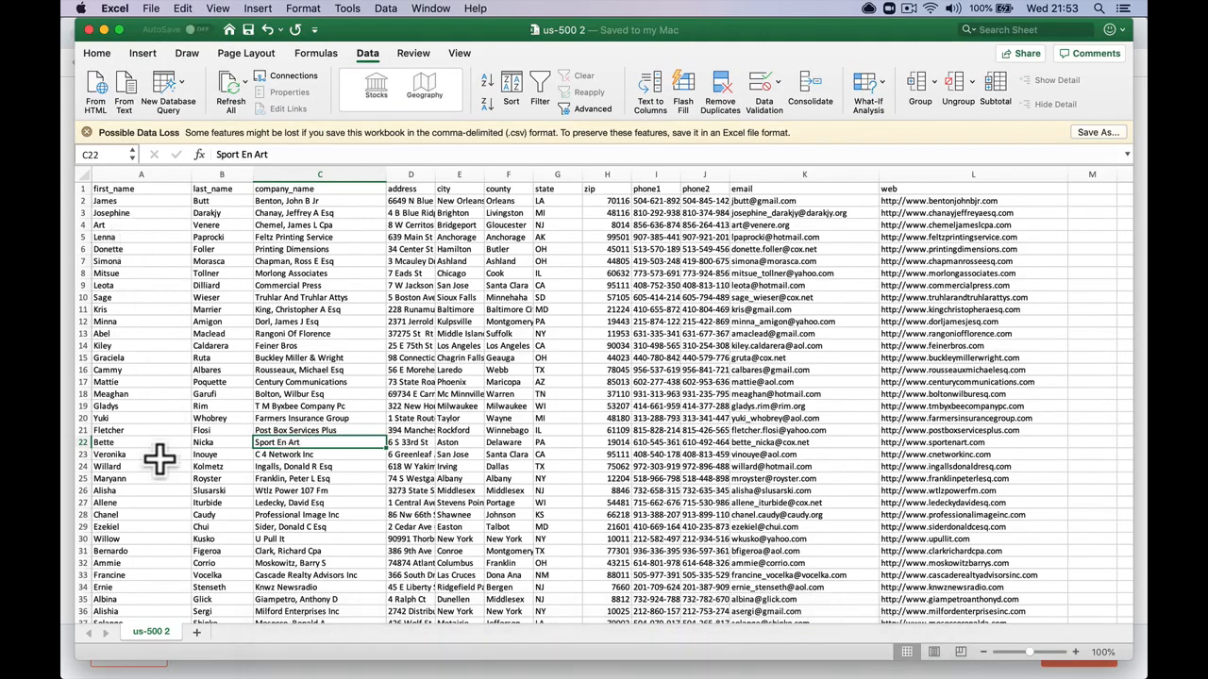
mouse_move(456, 671)
left_click(469, 651)
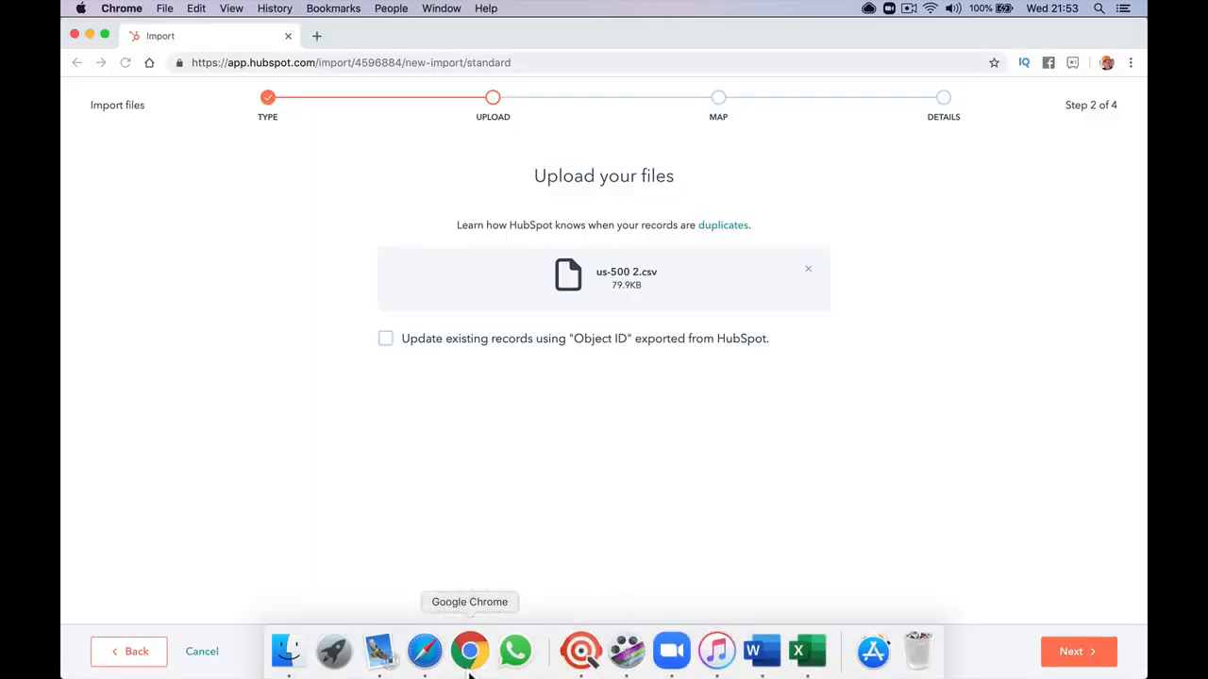
left_click(1082, 657)
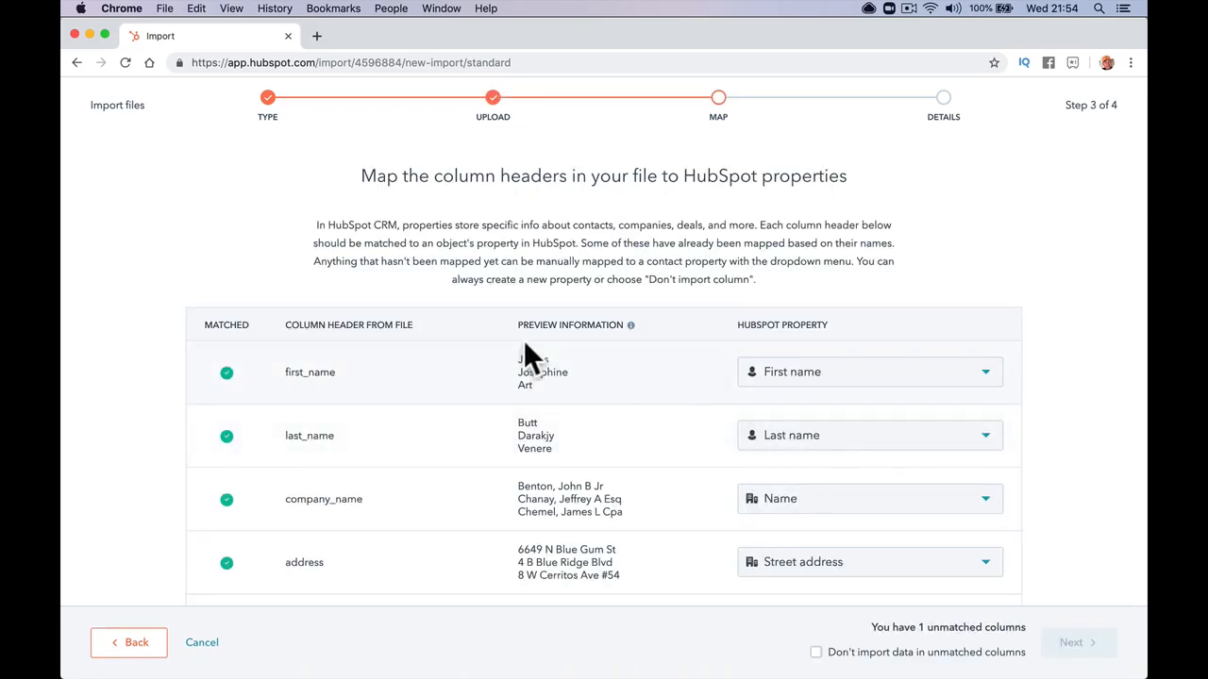
- Review which HubSpot contact or company property each file column is mapped to, from first_name down to email
scroll(575, 355, "down", 3)
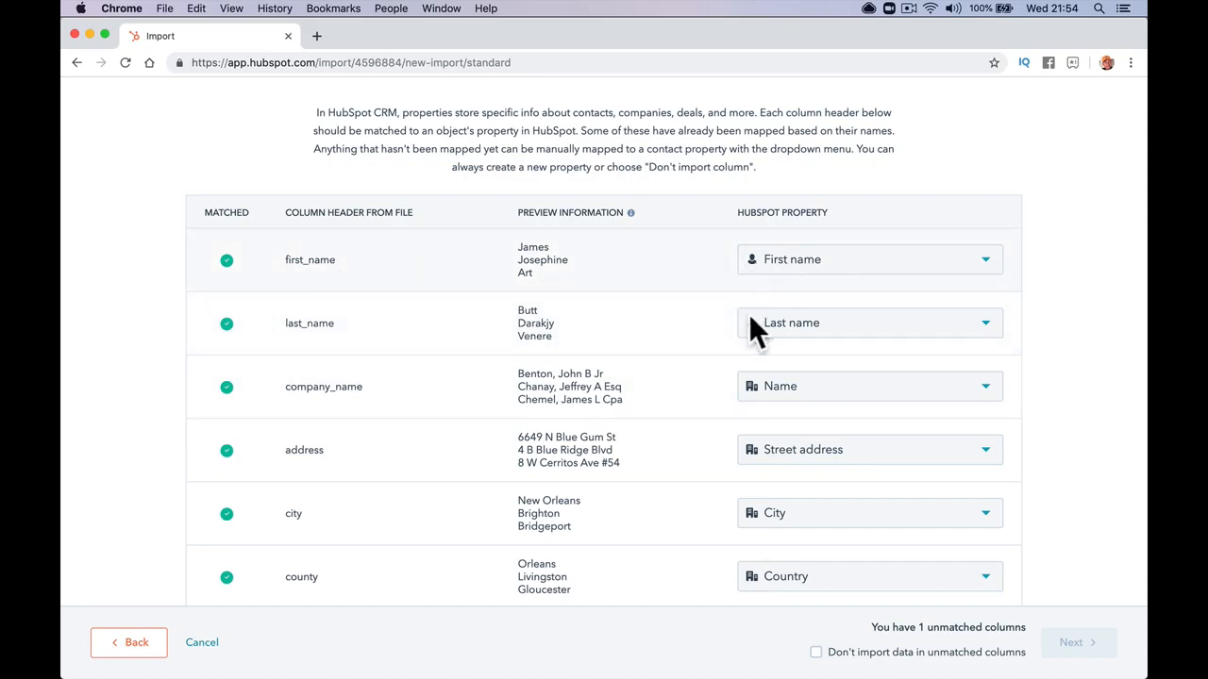
scroll(728, 356, "down", 2)
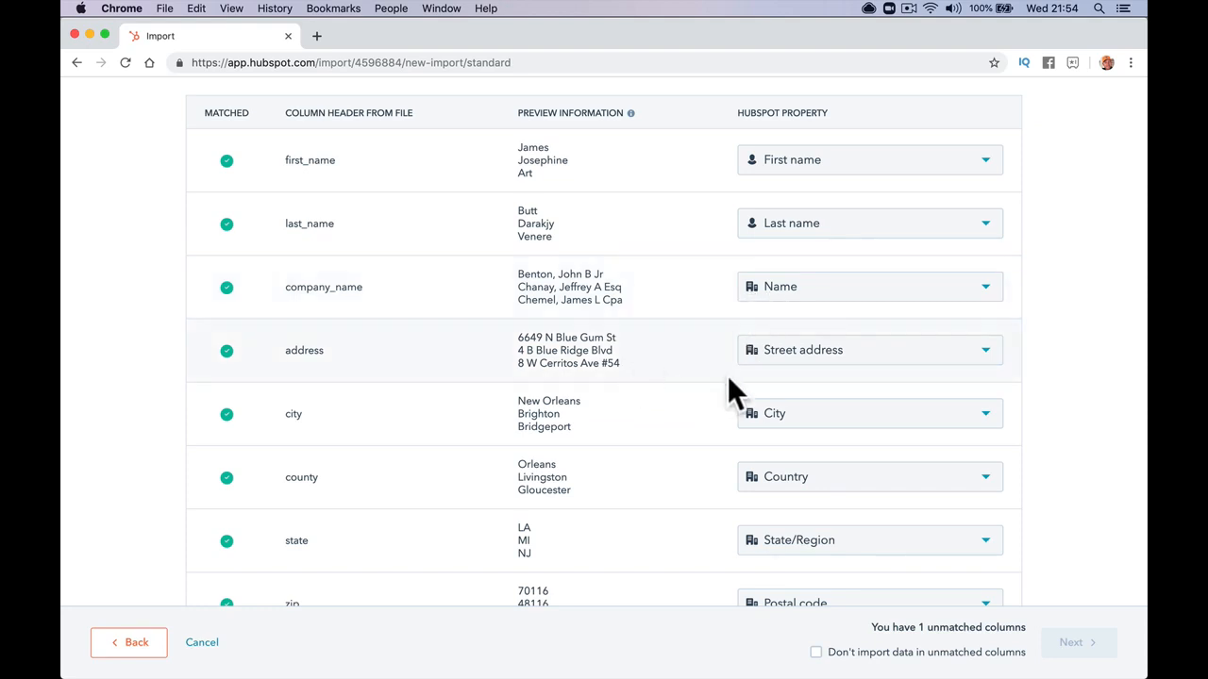
scroll(724, 405, "down", 2)
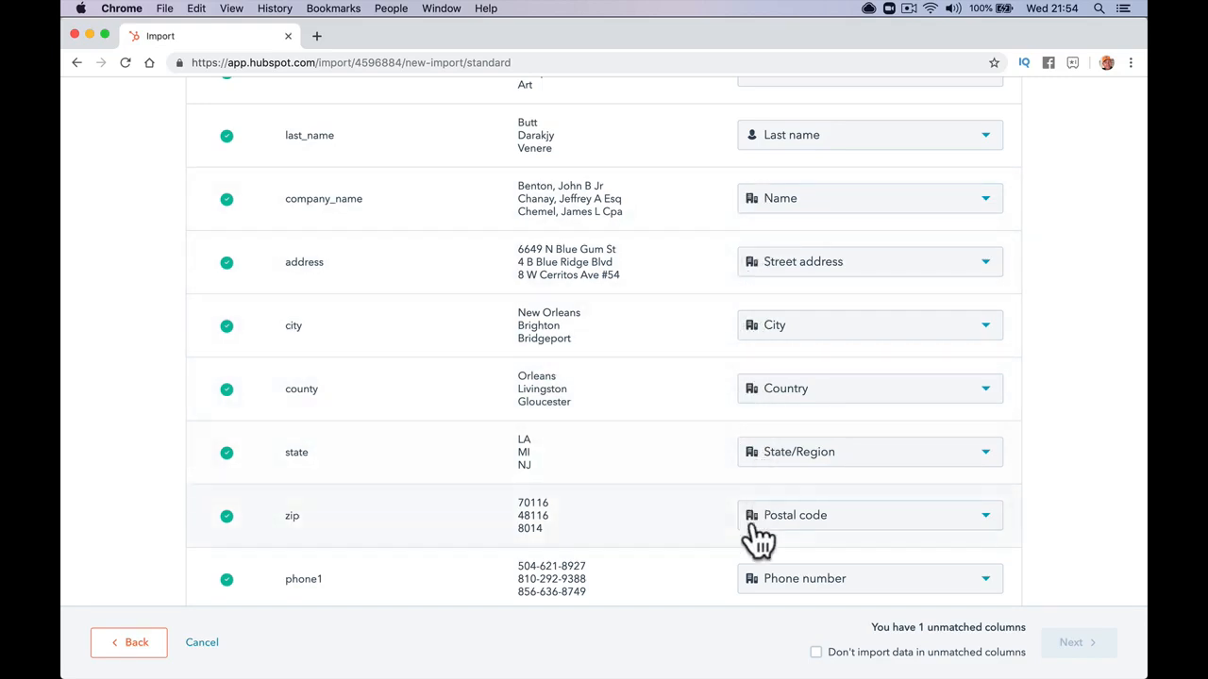
scroll(753, 545, "down", 1)
scroll(752, 551, "down", 4)
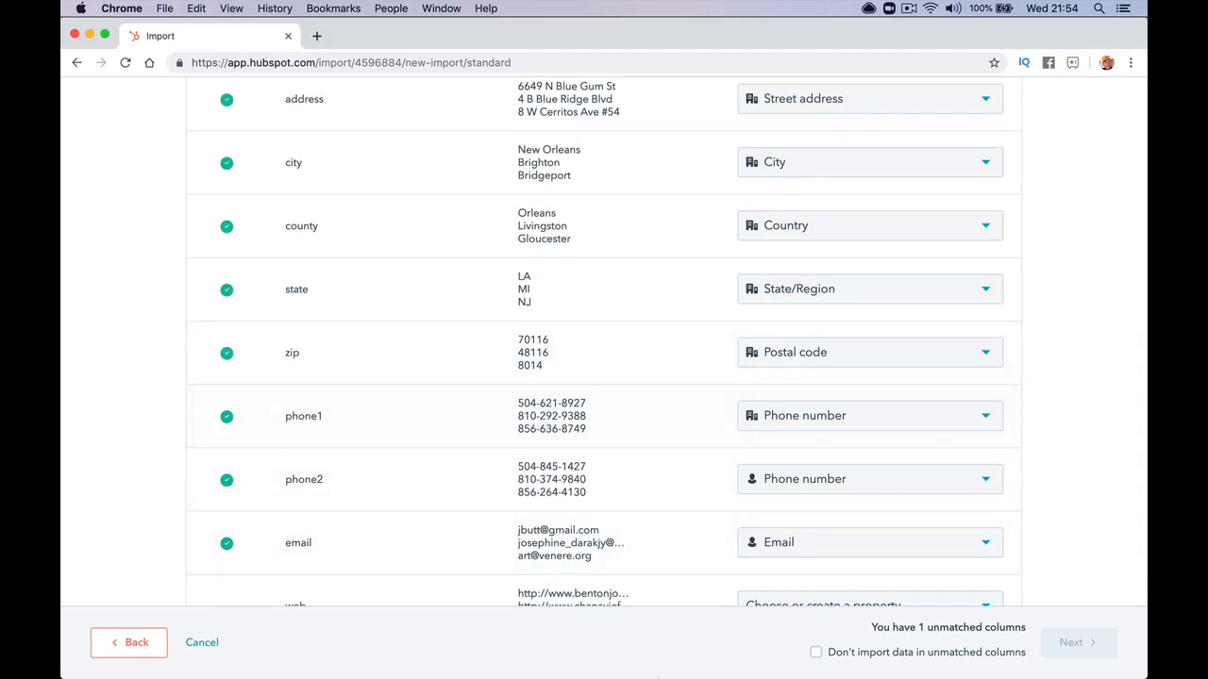
- Switch to Excel and inspect the phone1 and phone2 columns of the us-500 2 sheet
mouse_move(679, 665)
left_click(808, 651)
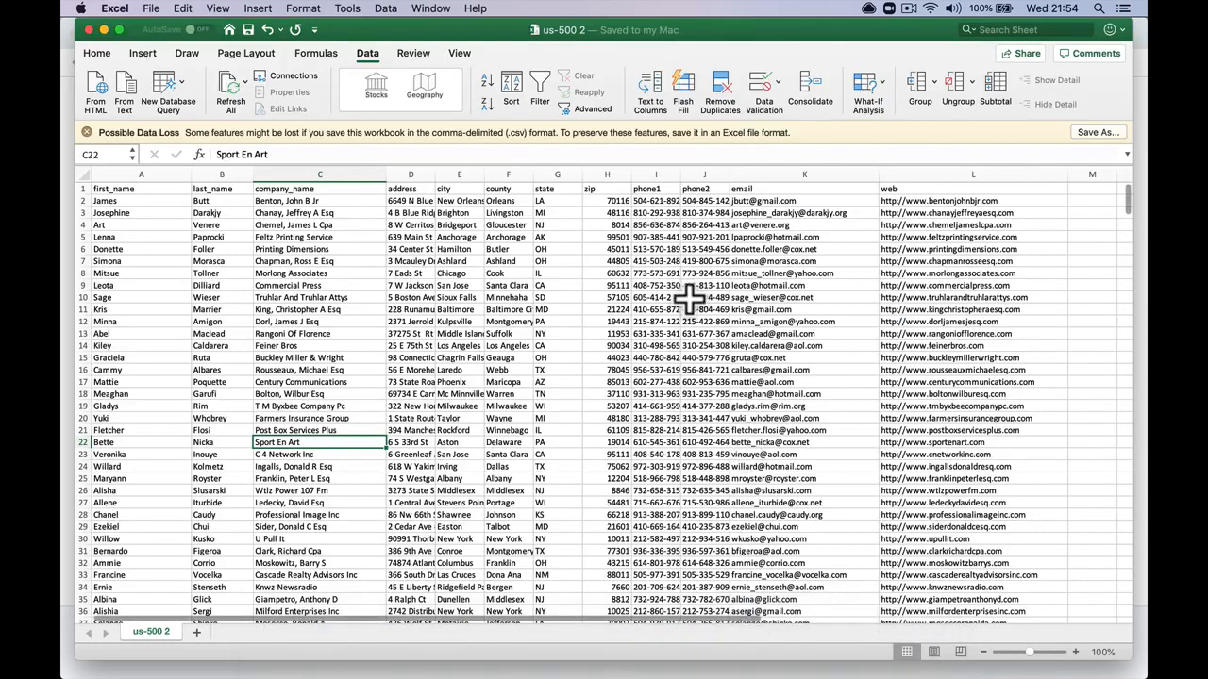
left_click(645, 175)
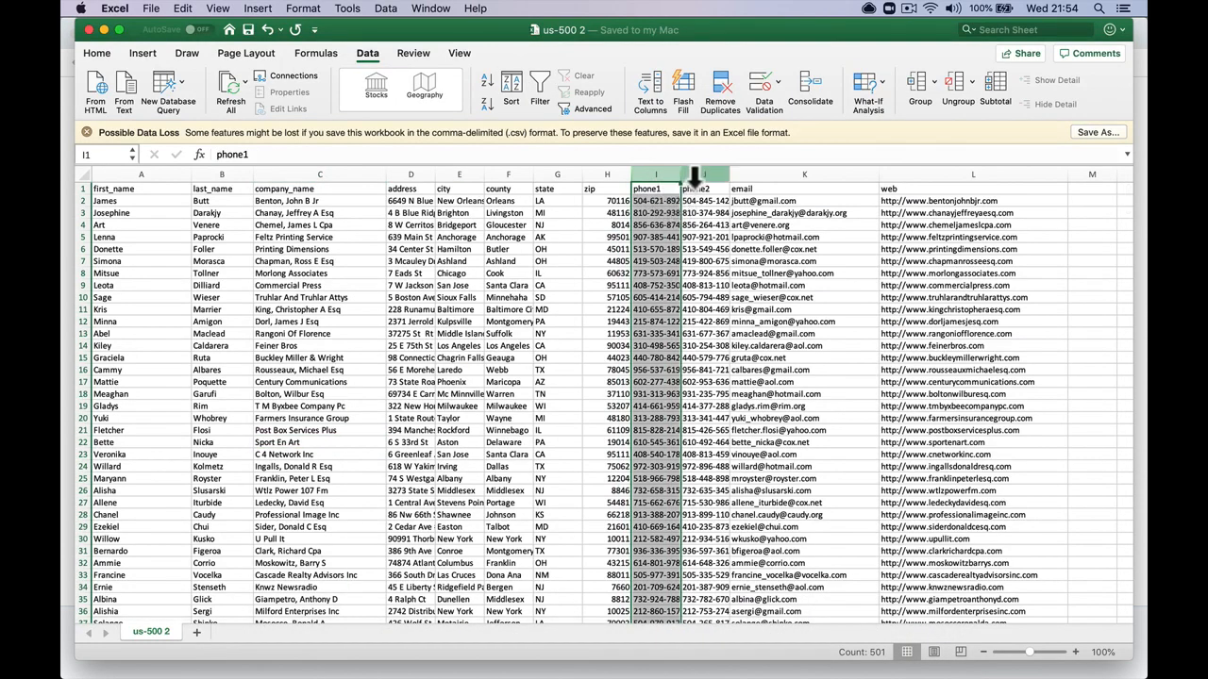
left_click(660, 188)
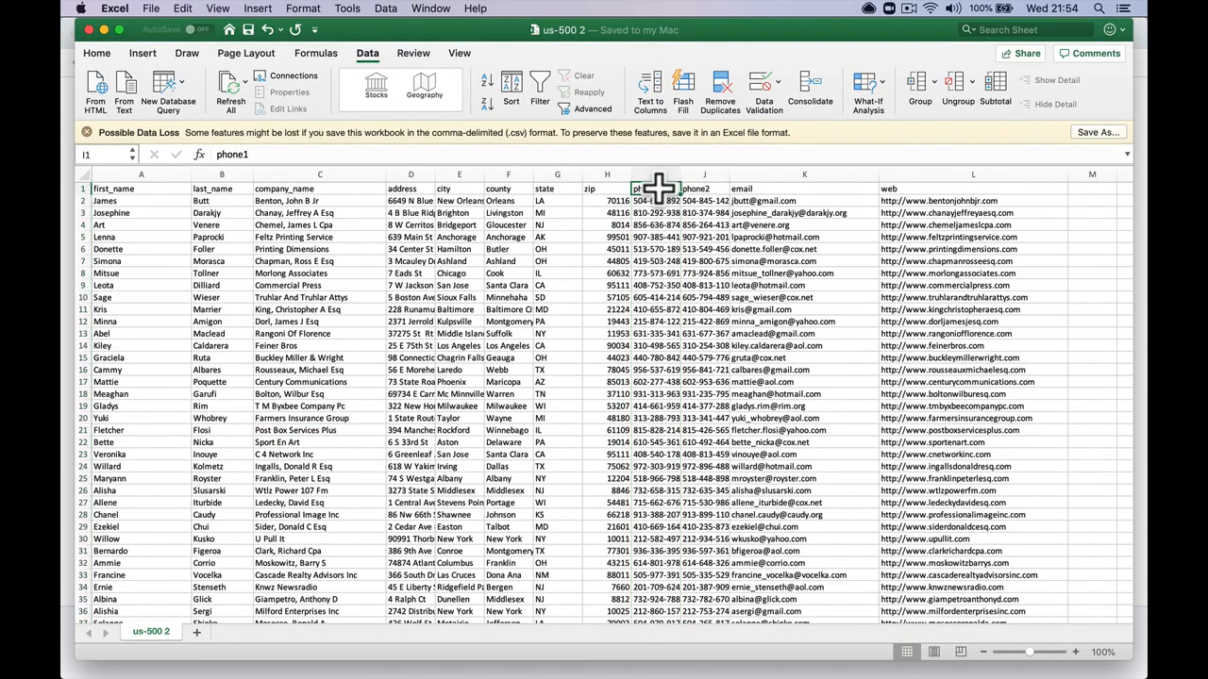
left_click(706, 188)
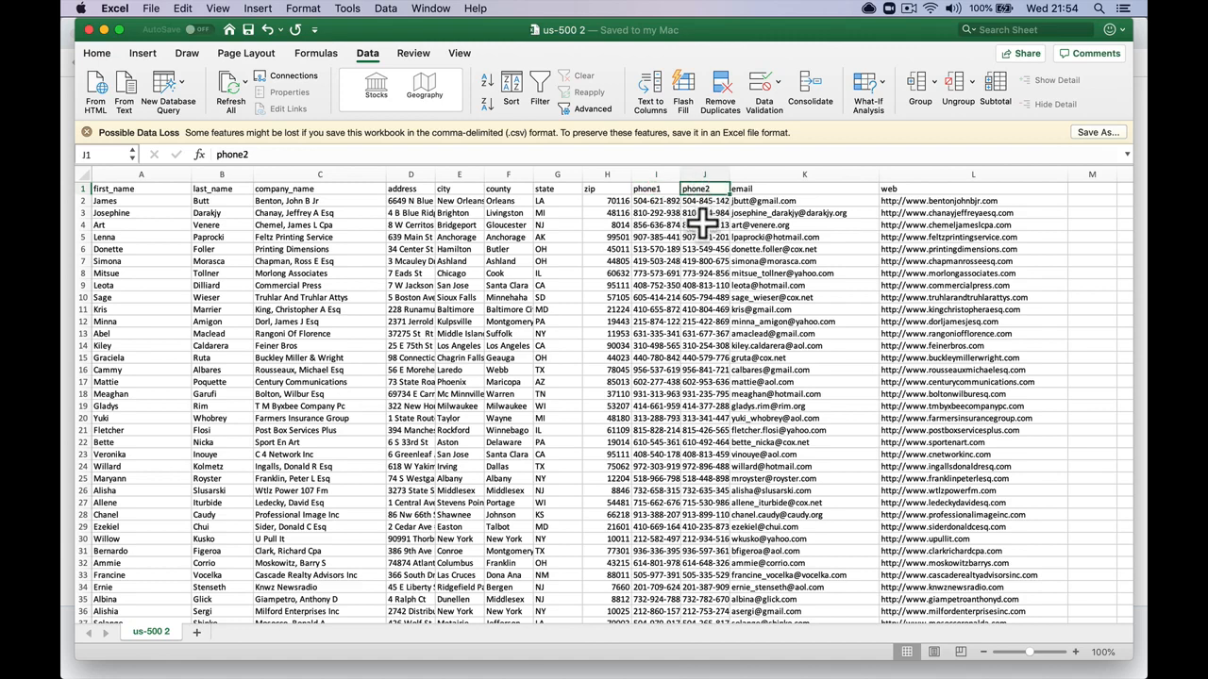
- Switch back to the import in Chrome and clear the property mappings of the phone1 and phone2 columns
left_click(469, 651)
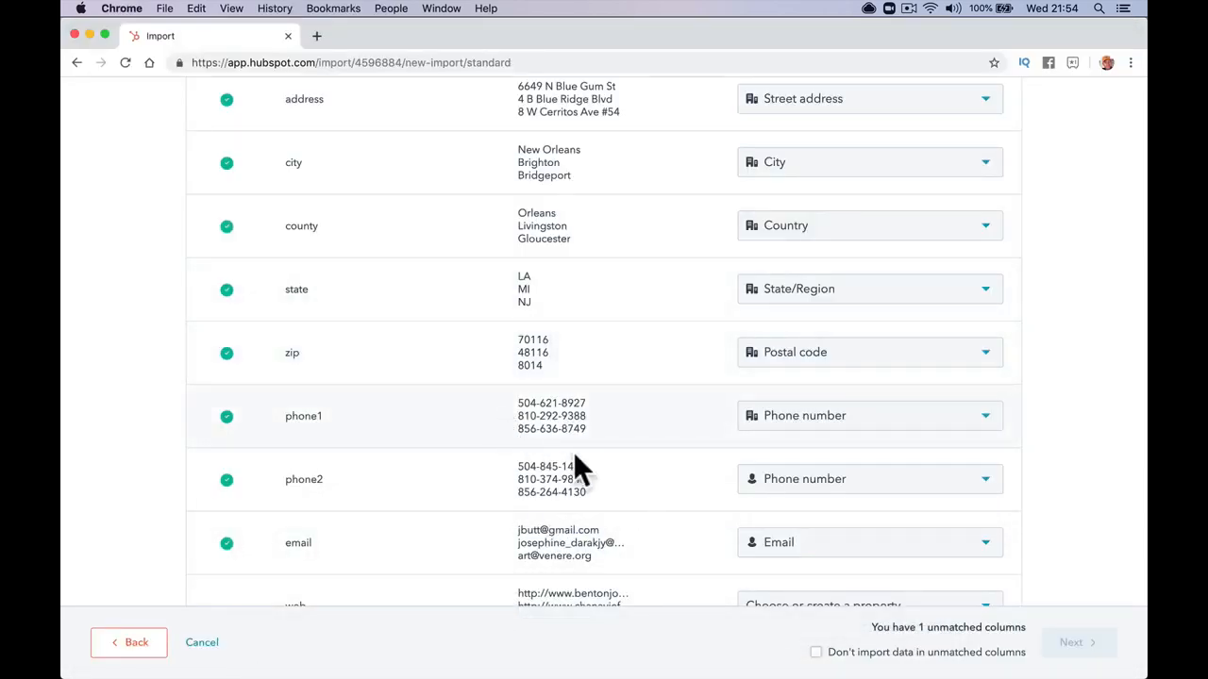
left_click(755, 442)
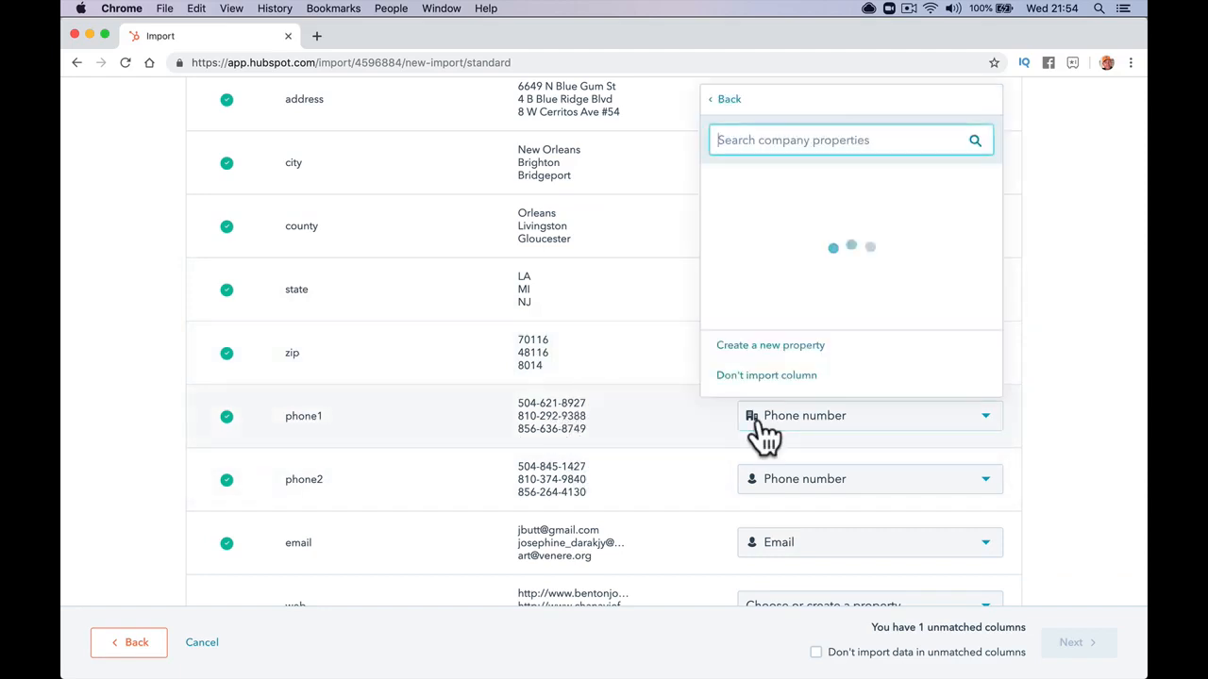
left_click(718, 99)
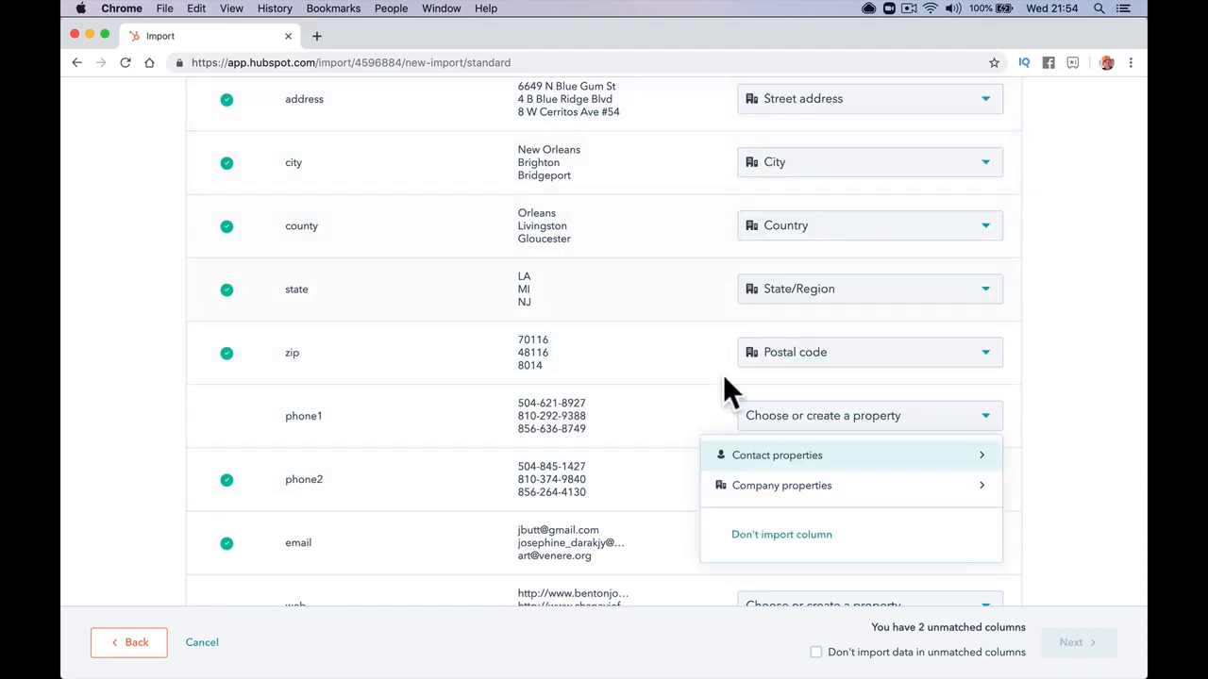
left_click(745, 457)
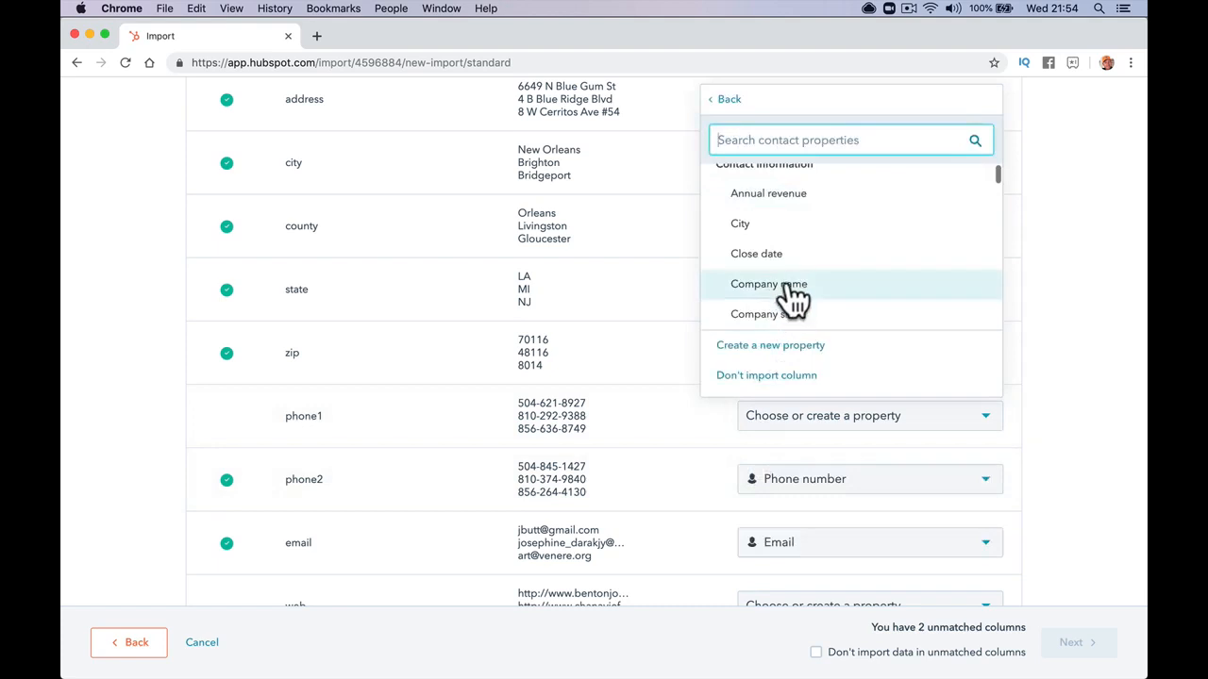
left_click(724, 104)
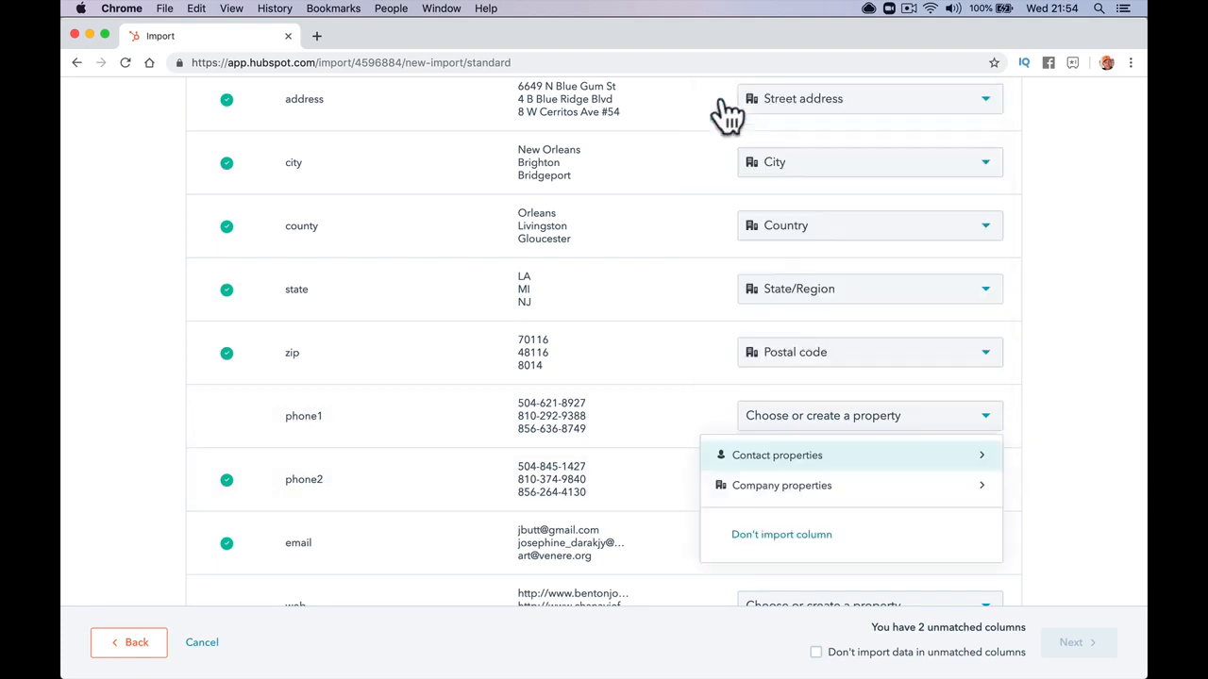
left_click(639, 472)
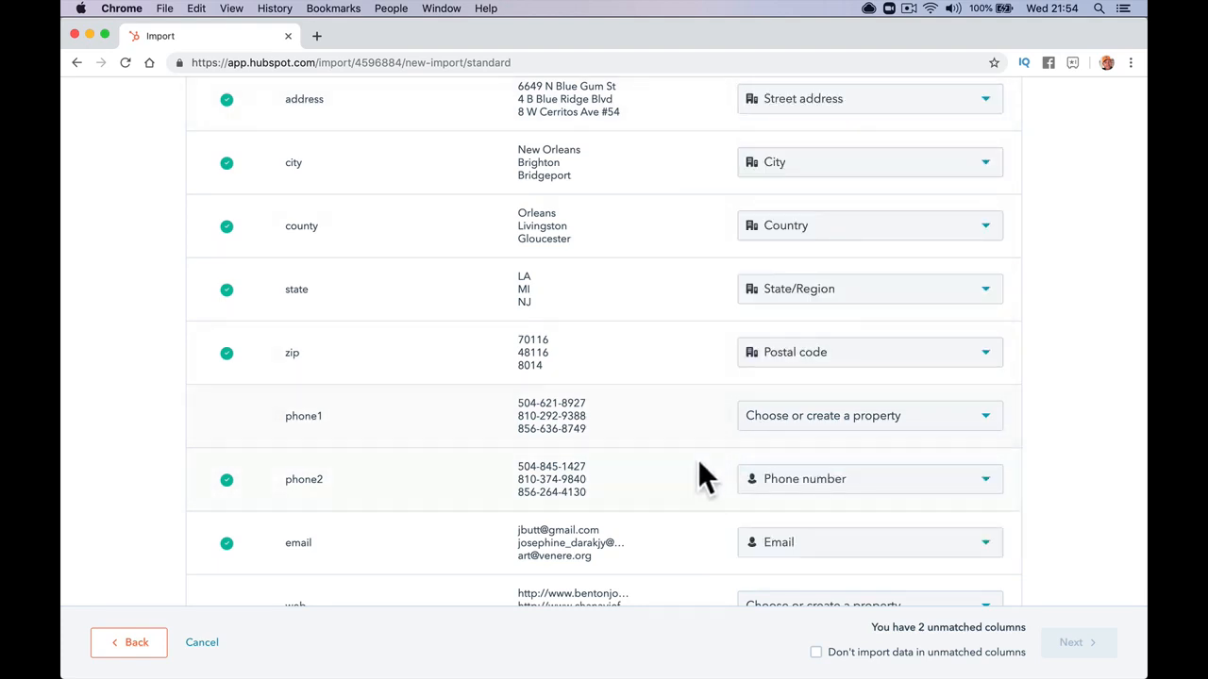
left_click(789, 496)
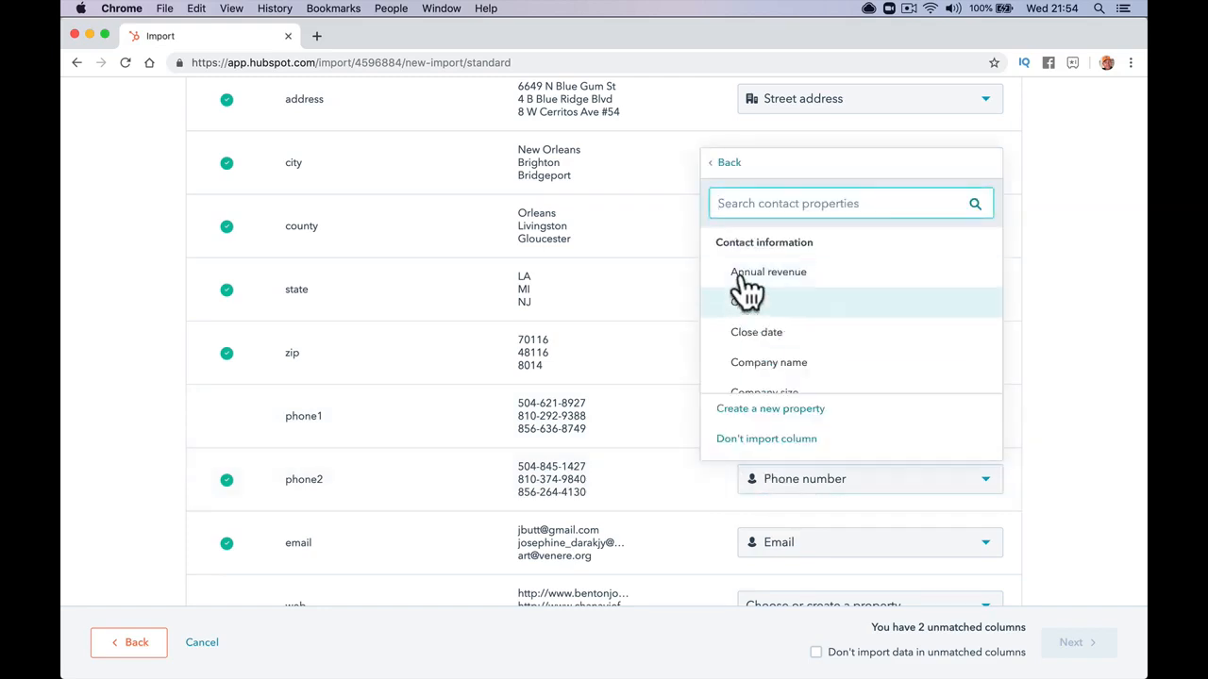
left_click(729, 164)
left_click(639, 411)
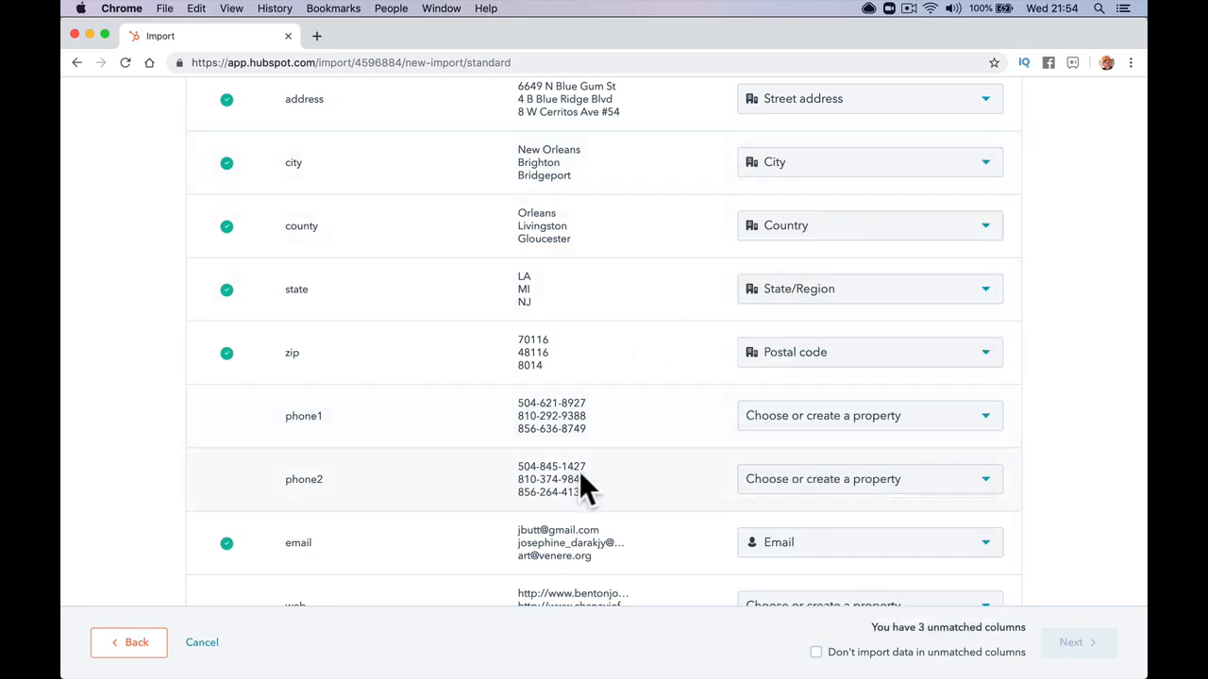
- Map the phone1 column to the contact property Phone number
left_click(761, 426)
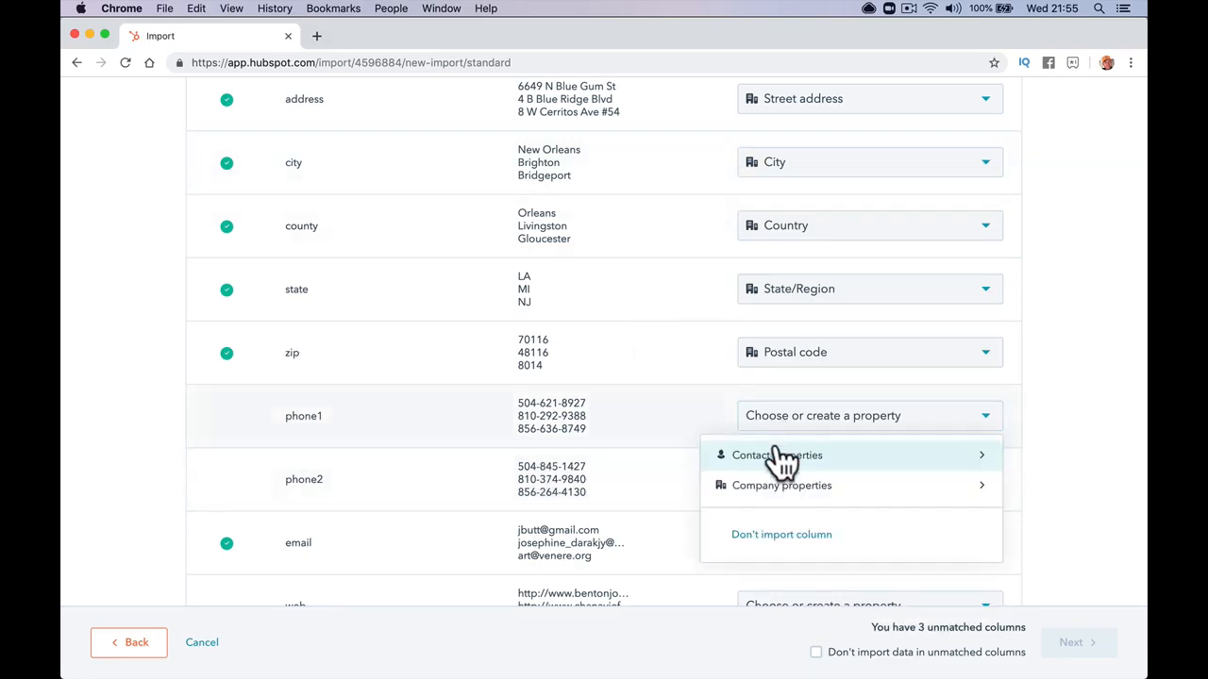
left_click(779, 451)
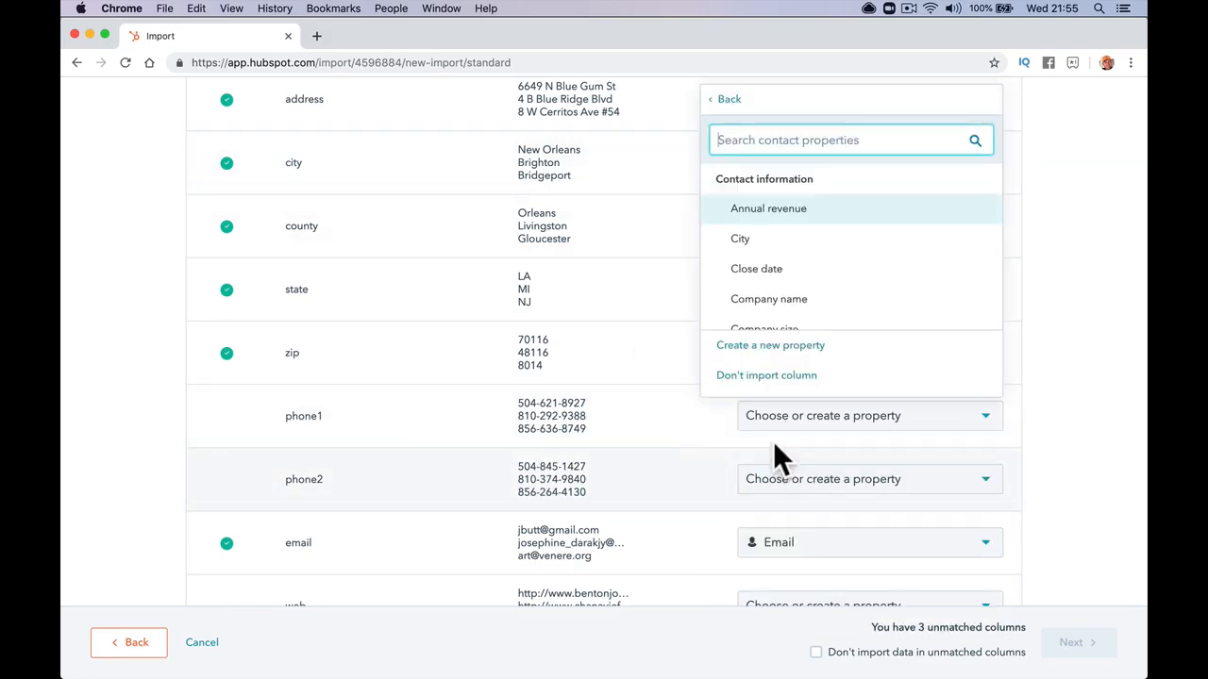
type("phon")
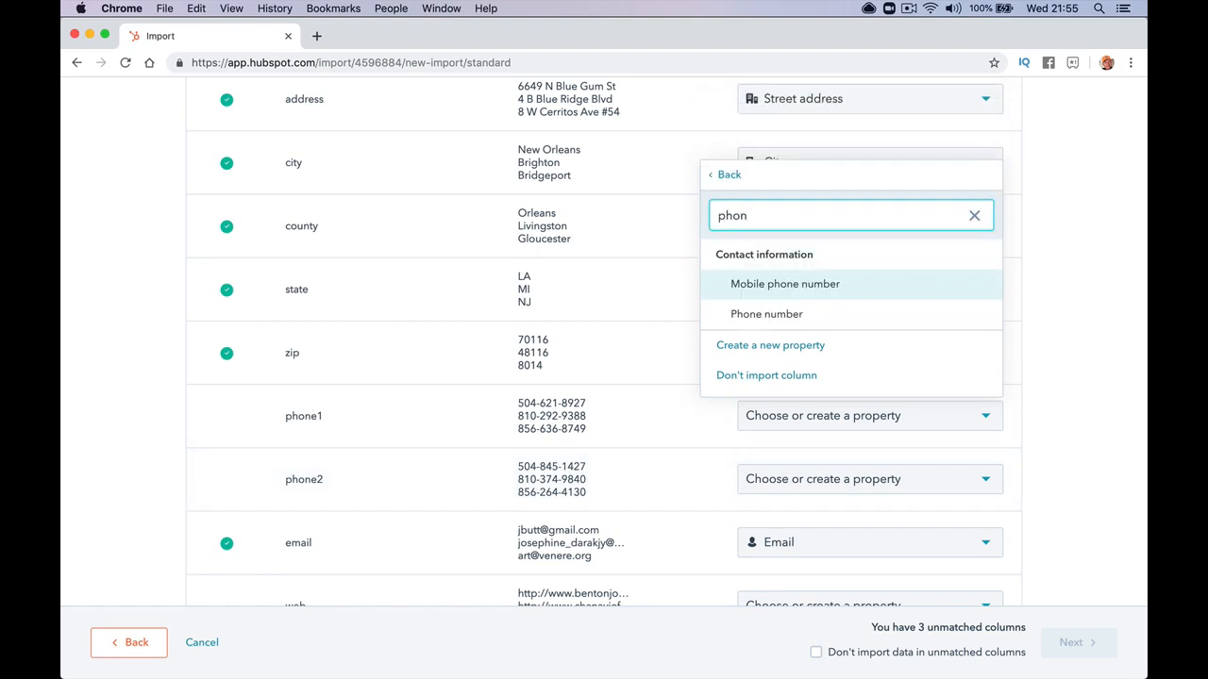
left_click(772, 315)
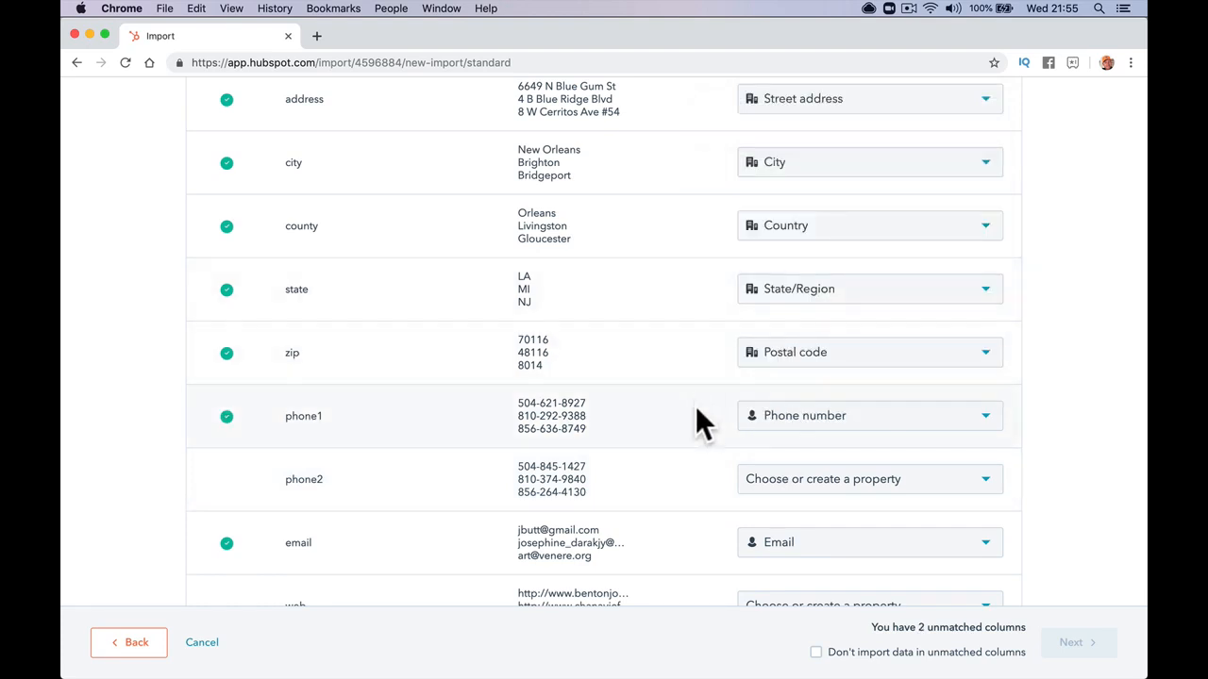
- Map the phone2 column to the company property Phone number
left_click(766, 485)
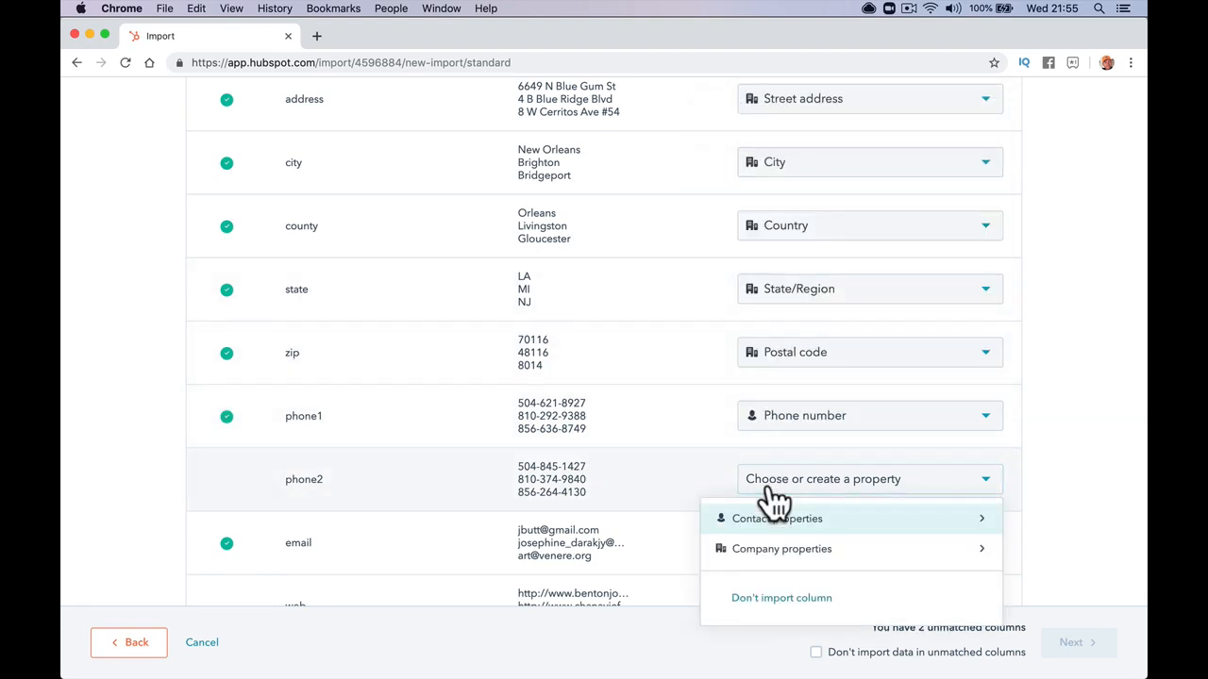
left_click(769, 549)
type("ph")
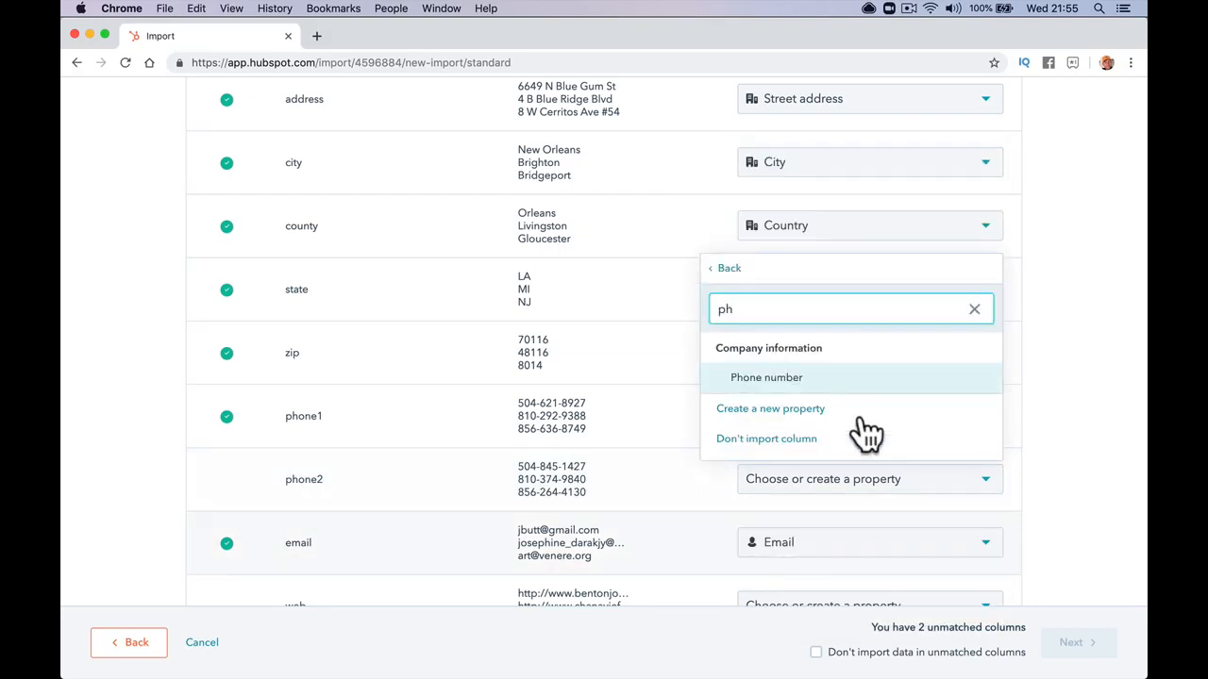
left_click(854, 378)
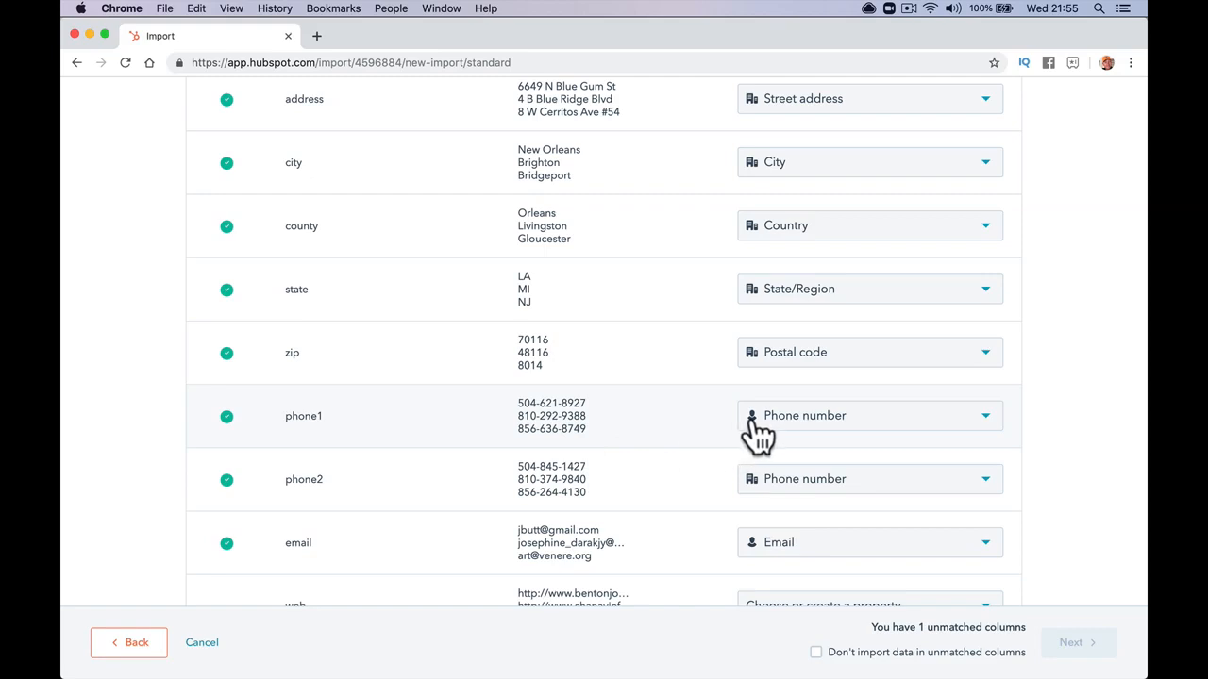
- Map the unmatched web column to the company property Website URL
scroll(755, 429, "down", 2)
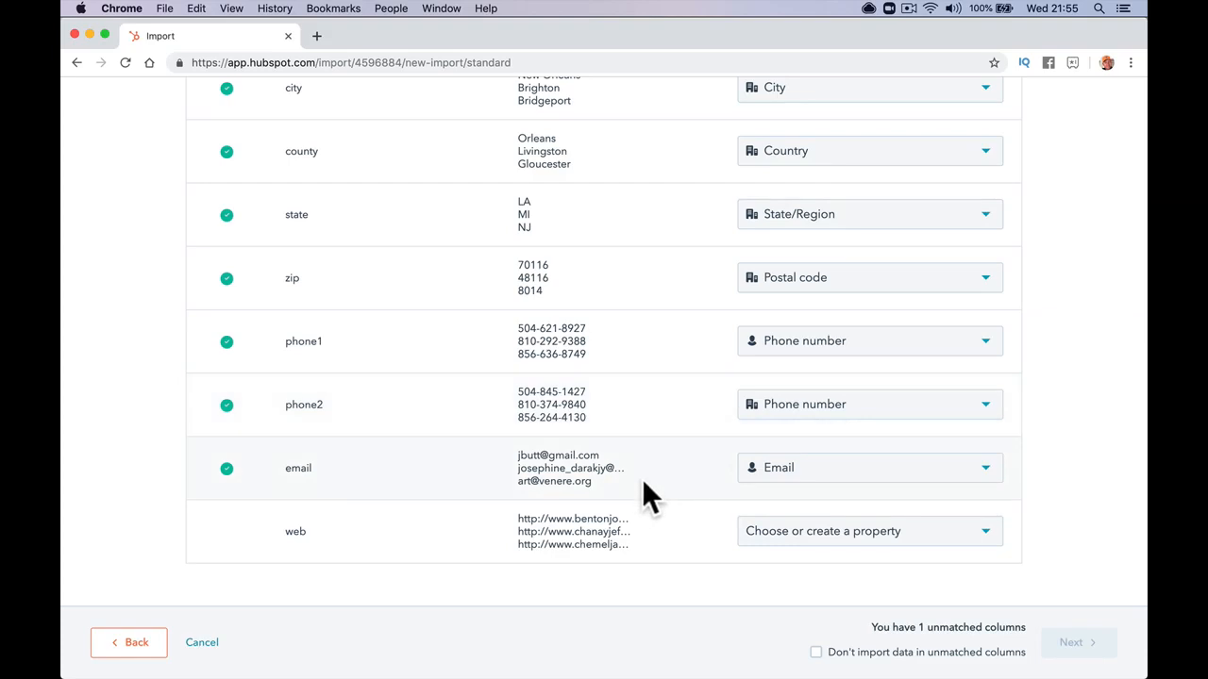
left_click(878, 544)
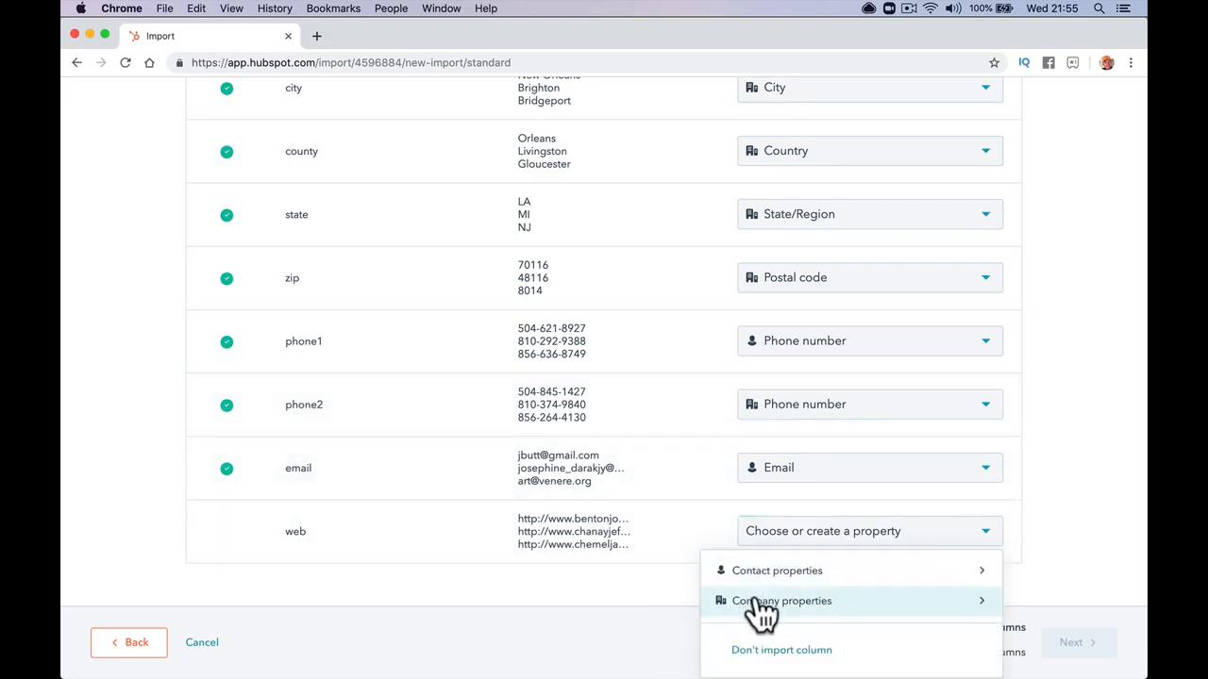
left_click(716, 606)
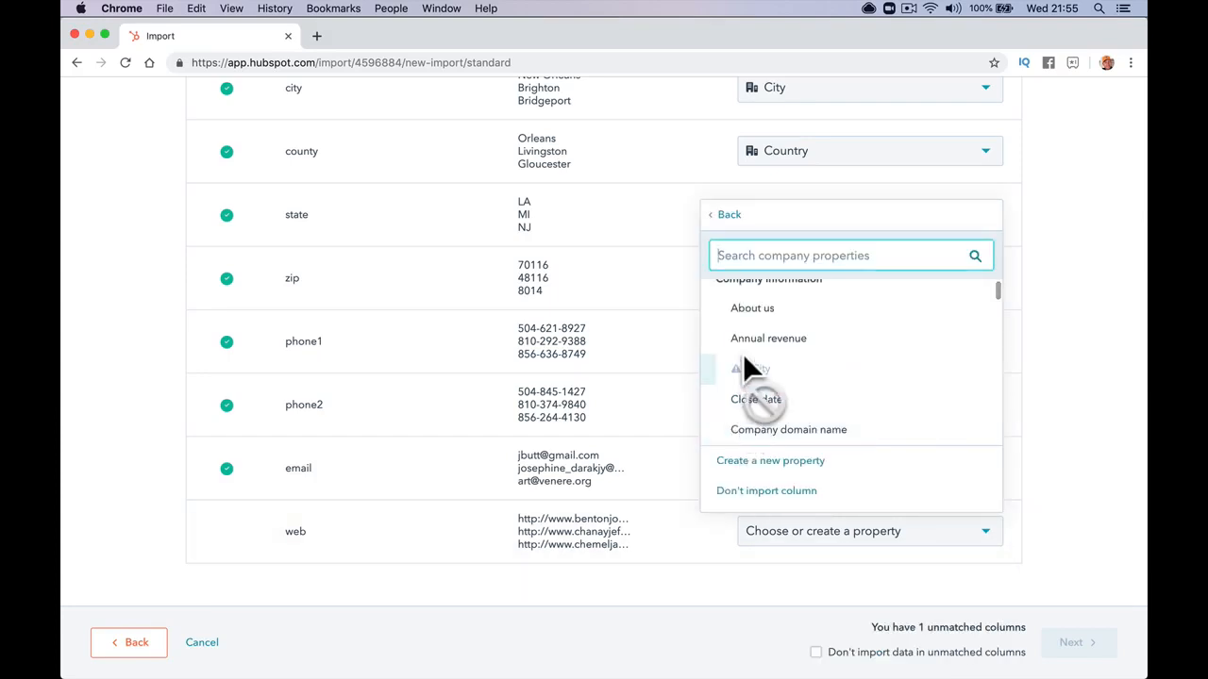
type("websit")
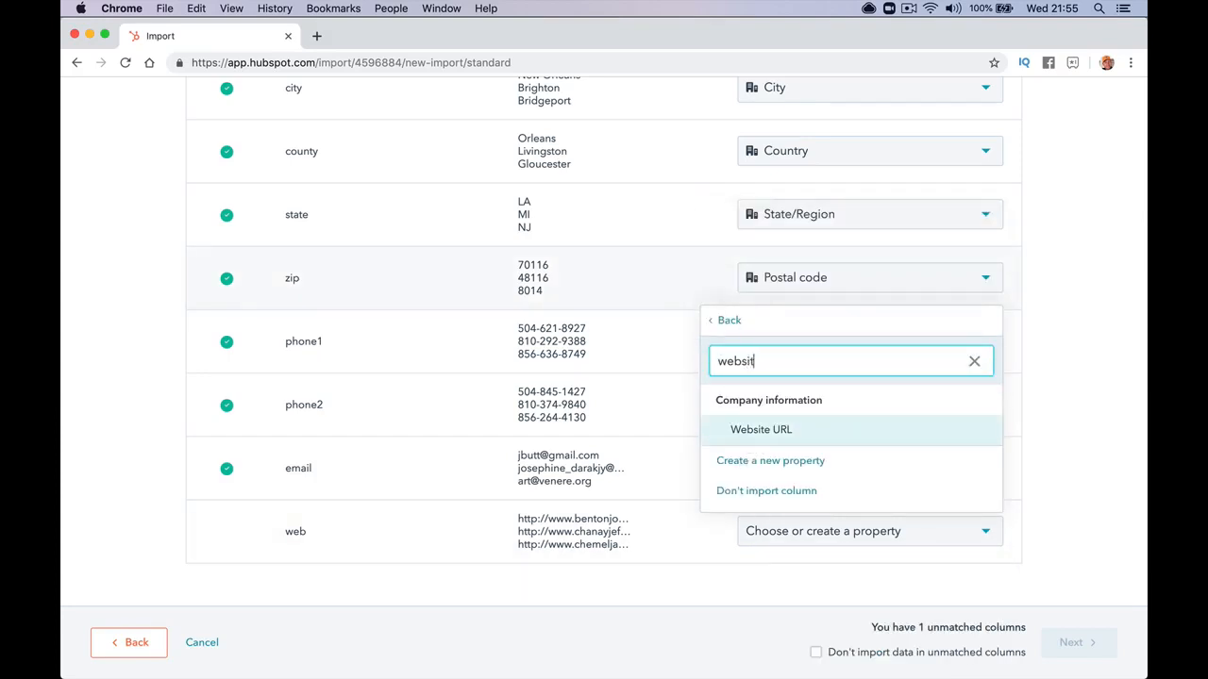
left_click(827, 426)
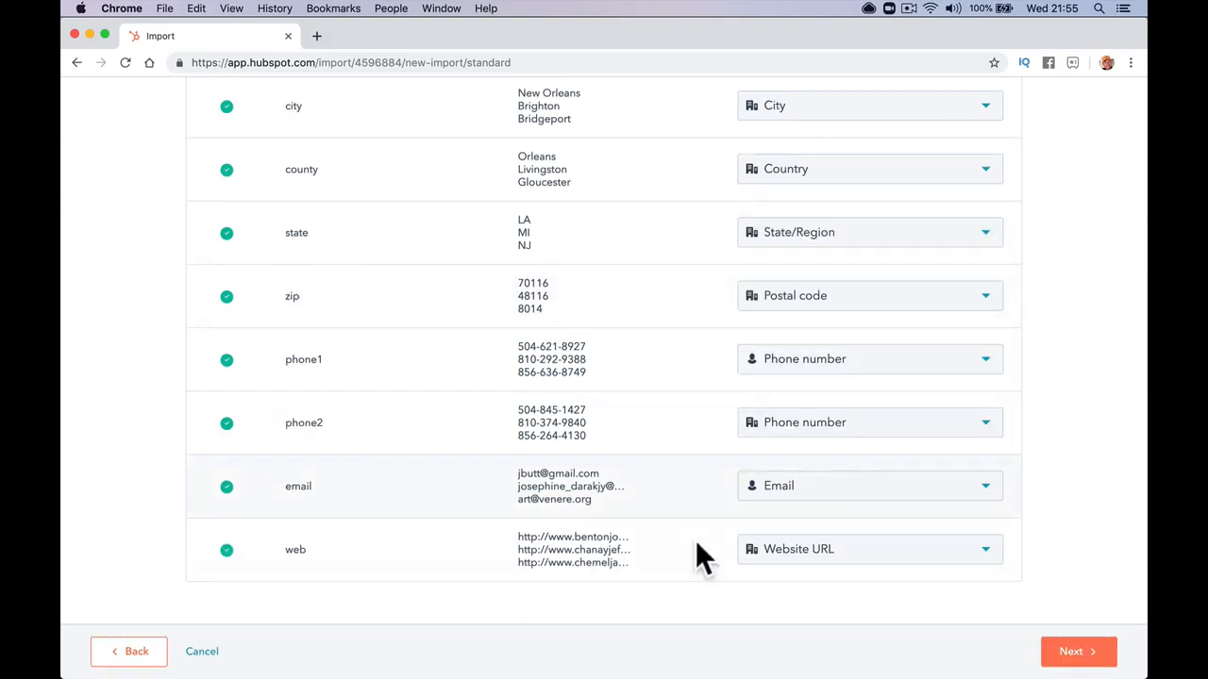
- Continue to the final import details, agree to the statement about the contacts' prior relationship, and finish the import
left_click(1046, 649)
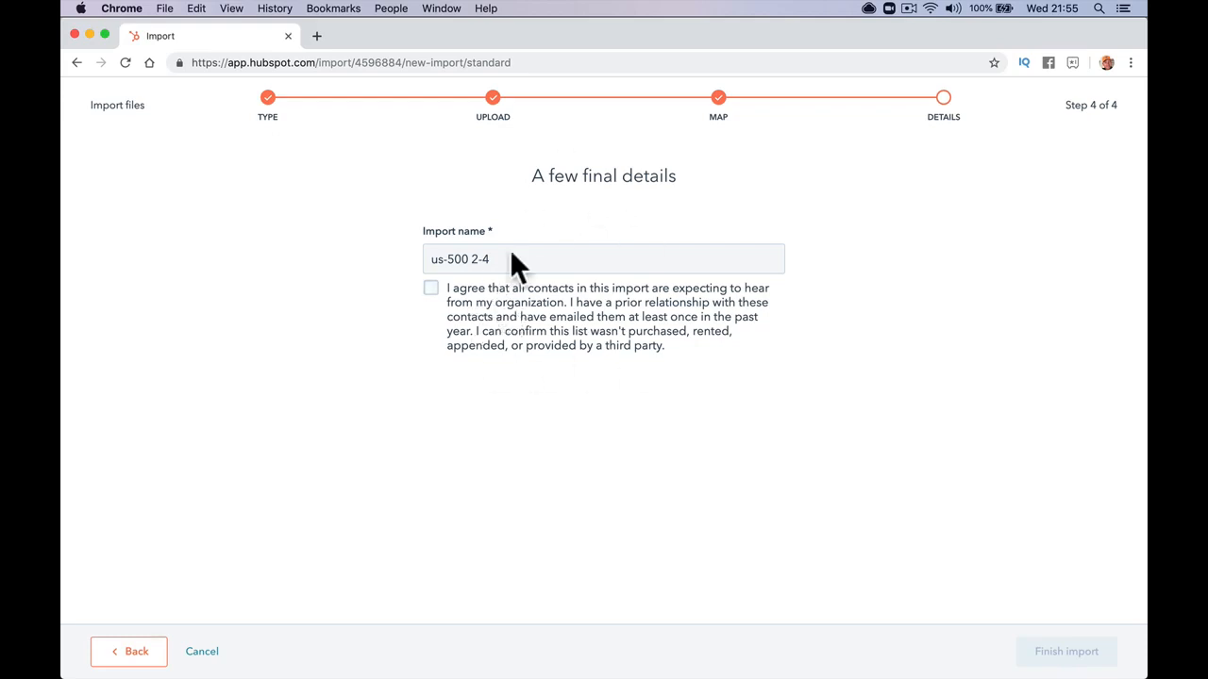
mouse_move(670, 660)
left_click(459, 325)
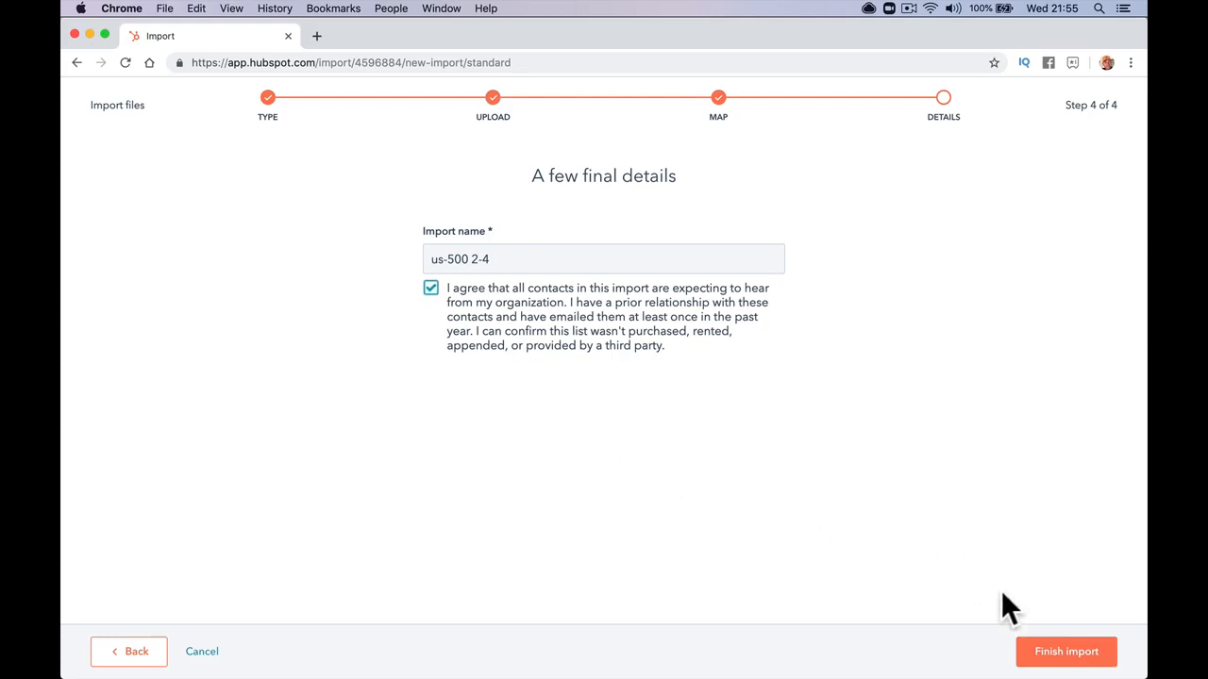
left_click(1061, 657)
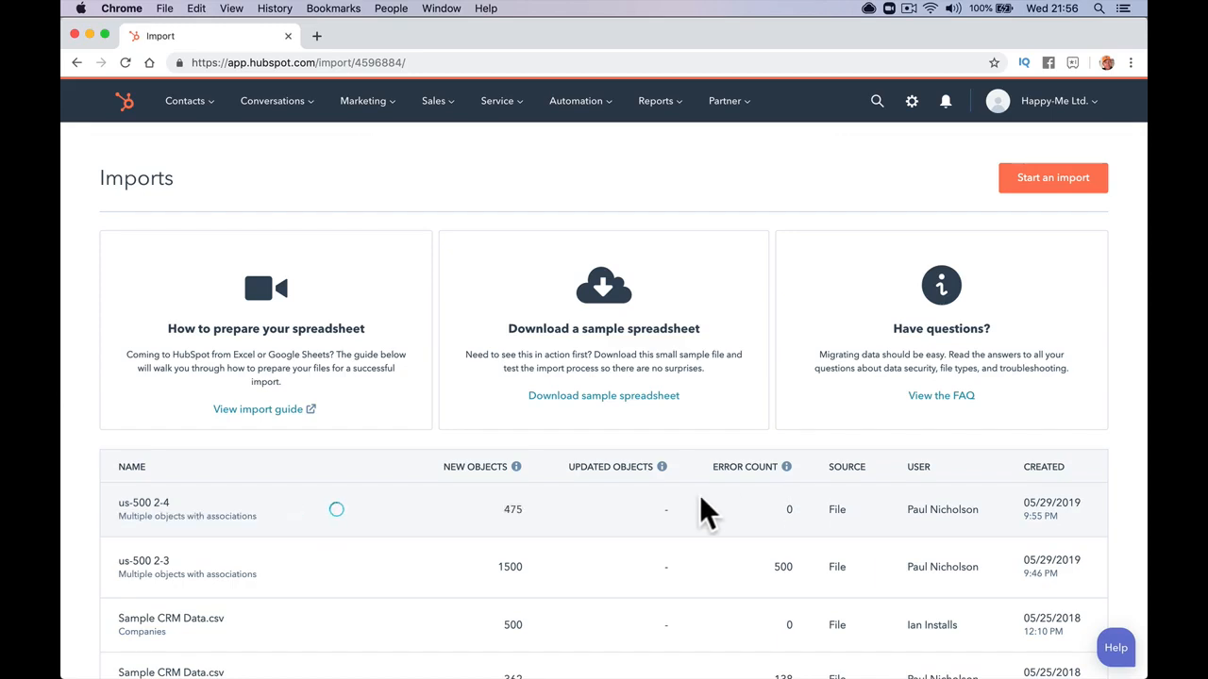
- Check the us-500 2-4 import in the imports list, and read HubSpot's notification e-mail about it in Mail
mouse_move(441, 543)
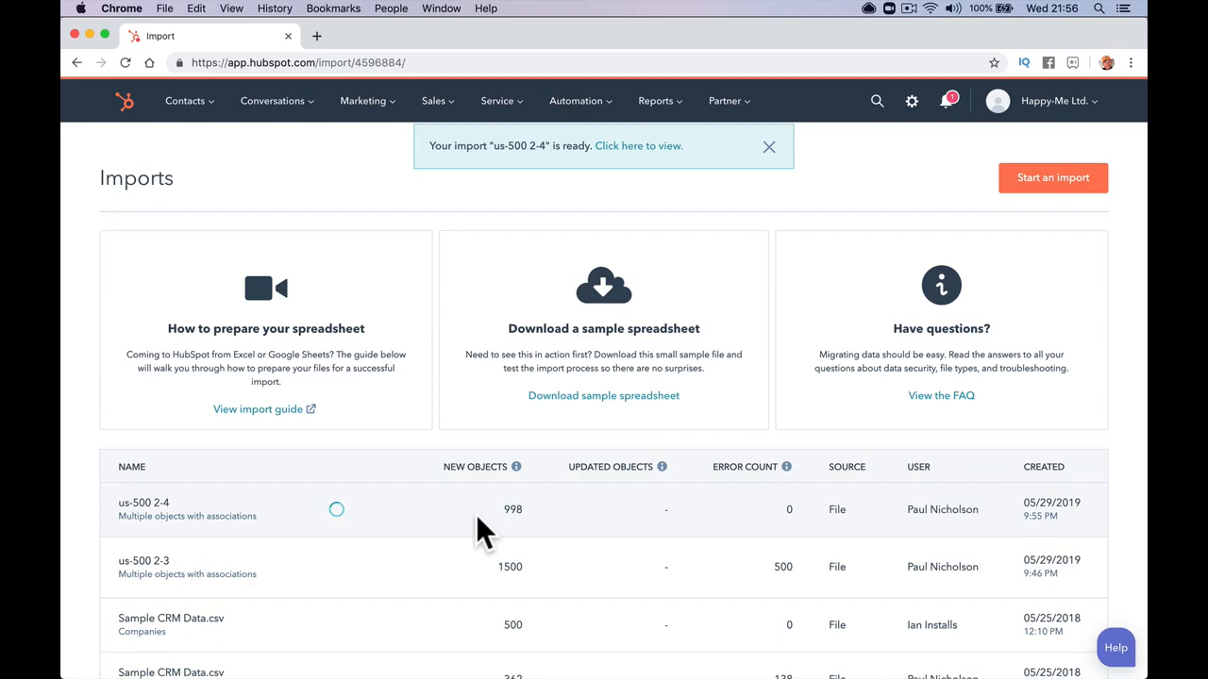
mouse_move(387, 672)
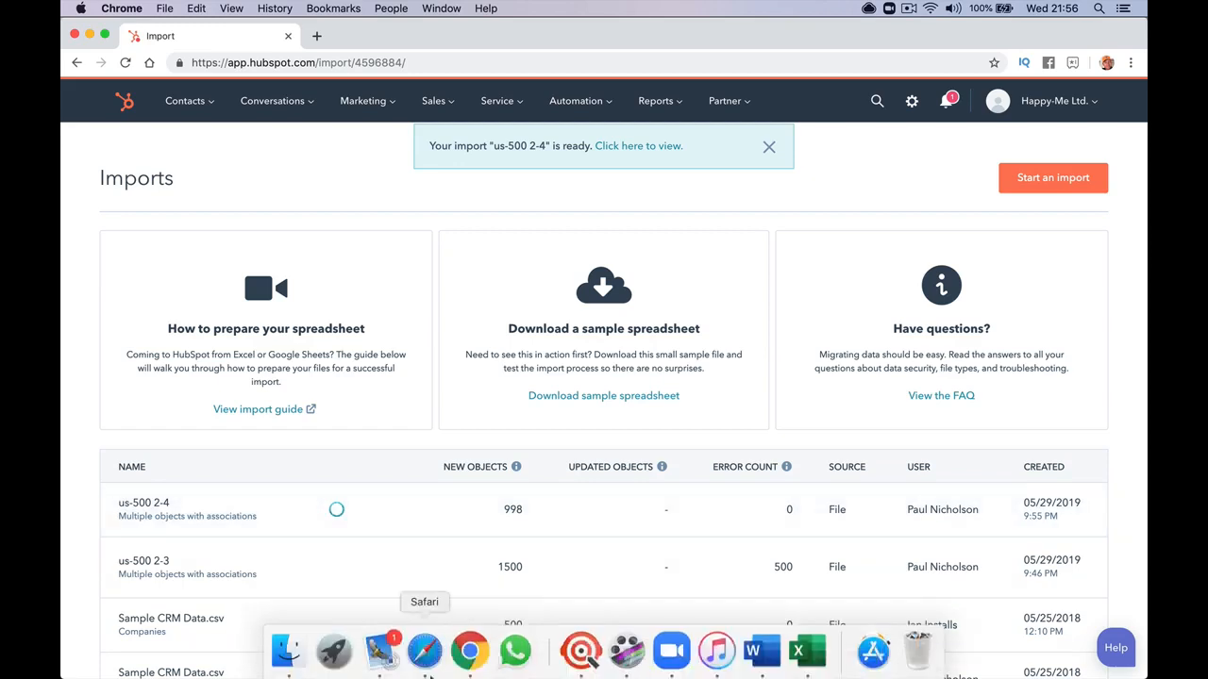
left_click(380, 651)
left_click(329, 138)
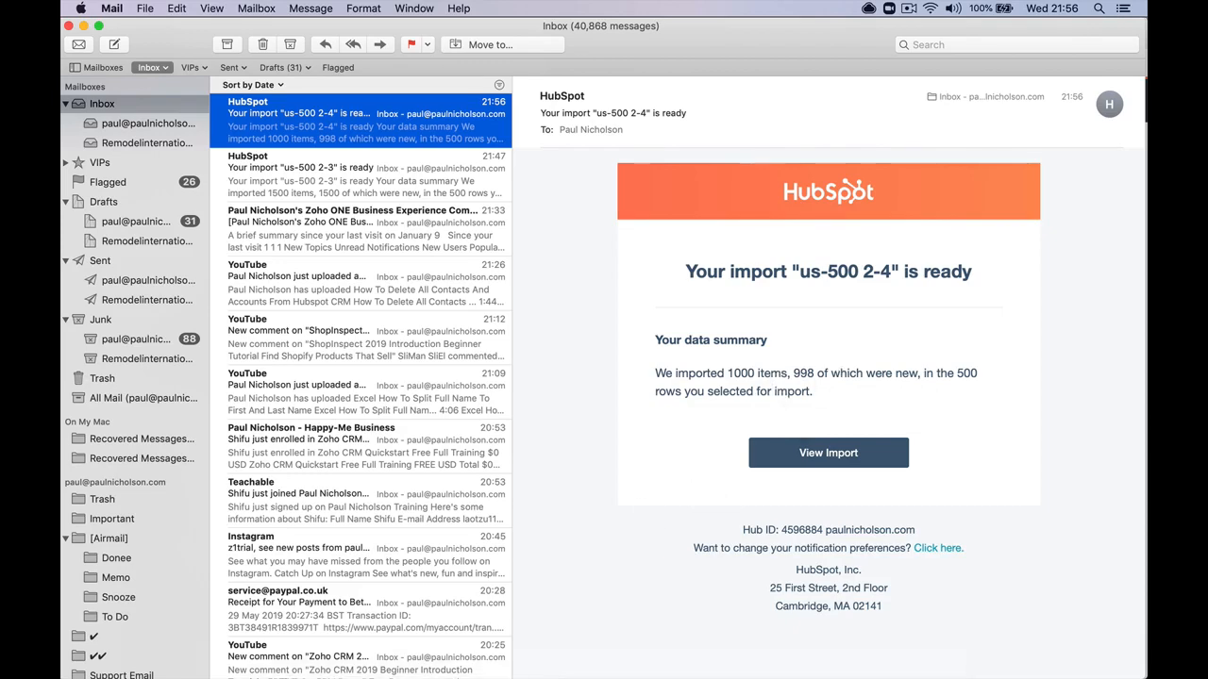
- Return to Chrome, open the first record in the Contacts list, and check the link between the contact and its associated company
mouse_move(429, 676)
left_click(469, 651)
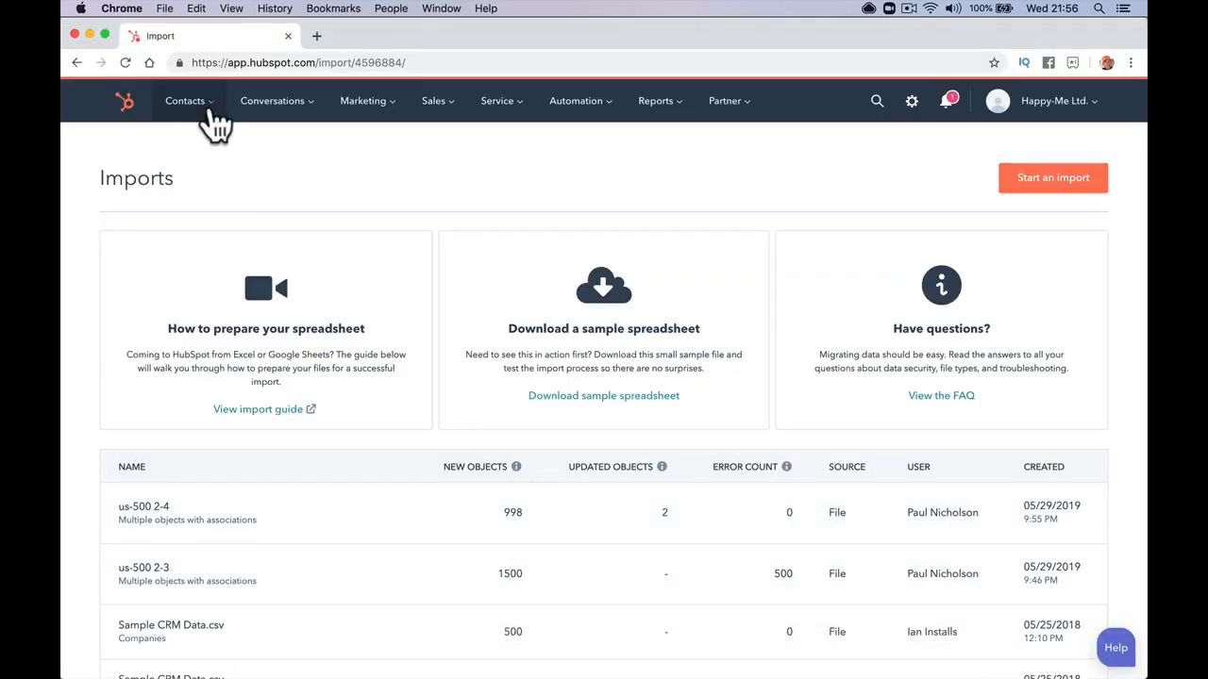
left_click(207, 171)
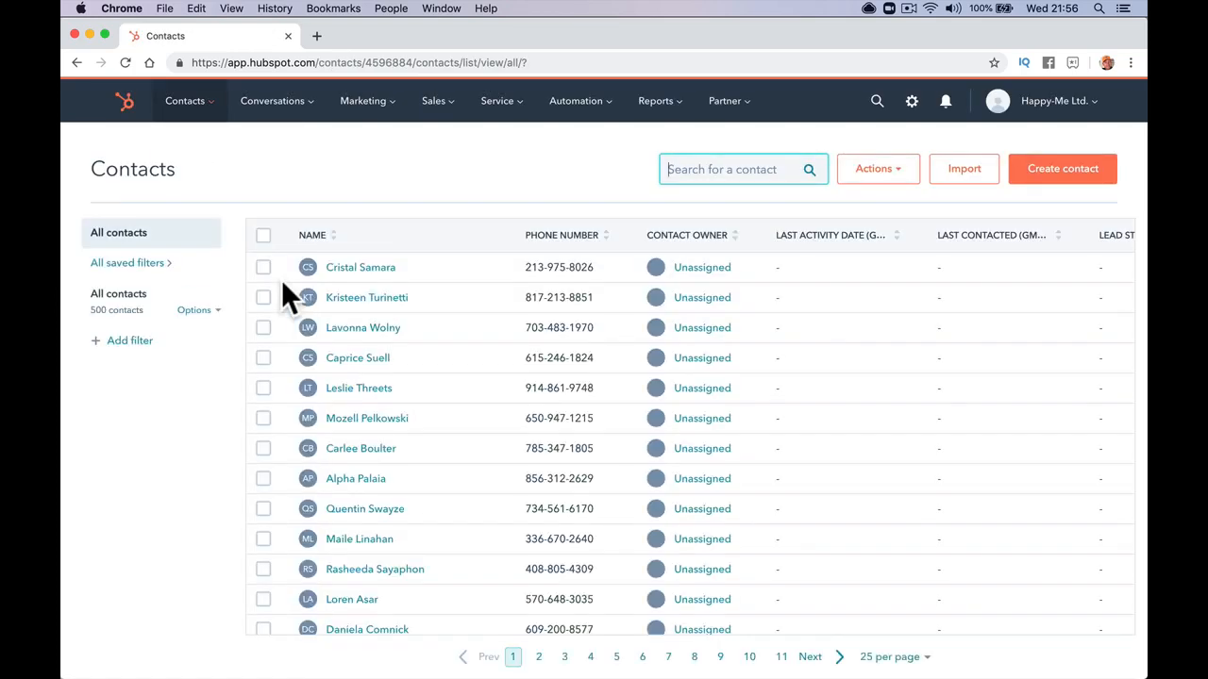
left_click(389, 269)
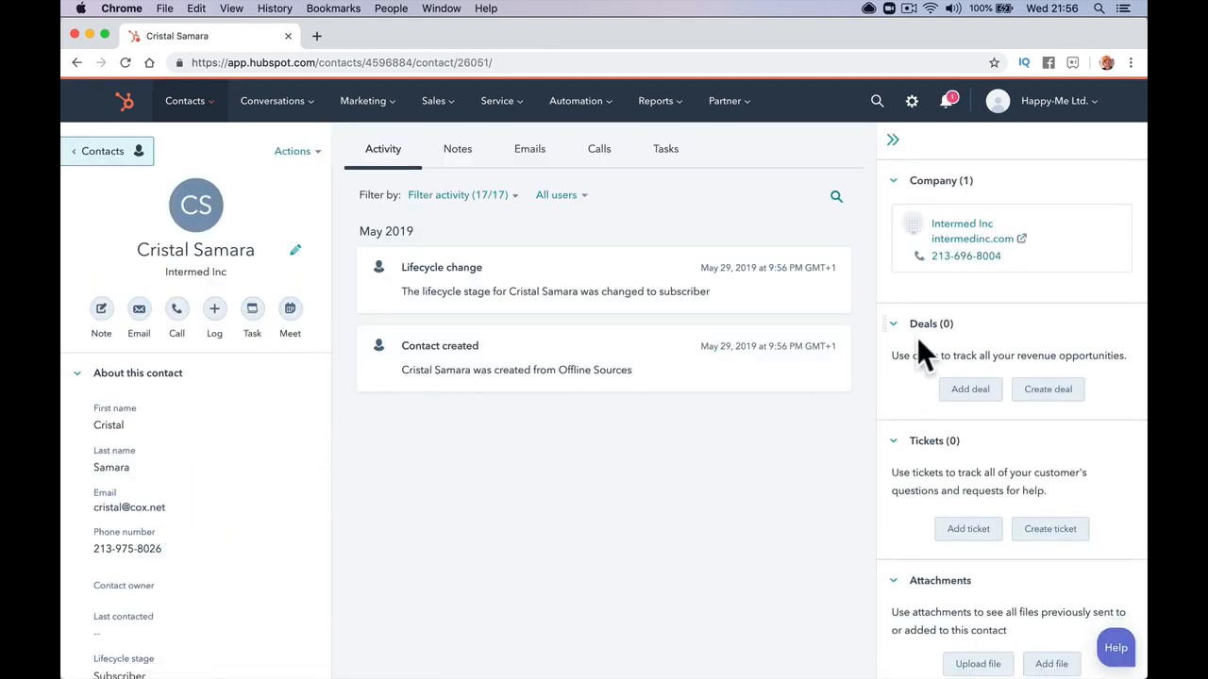
left_click(958, 227)
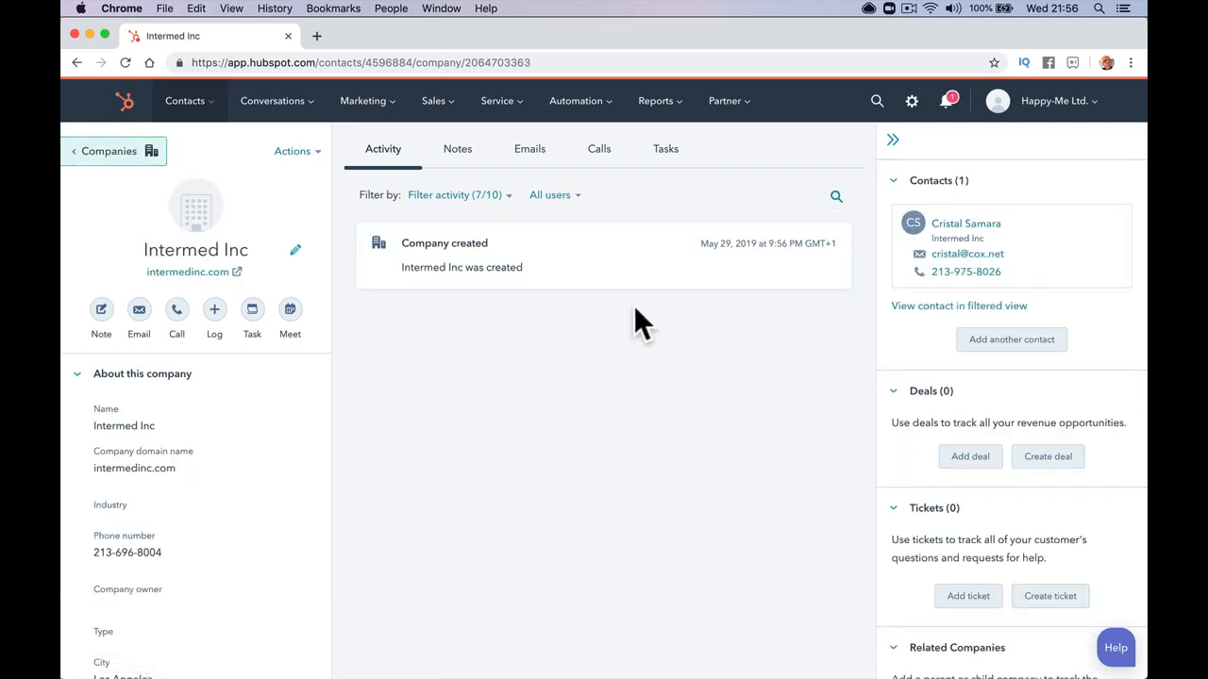
left_click(964, 224)
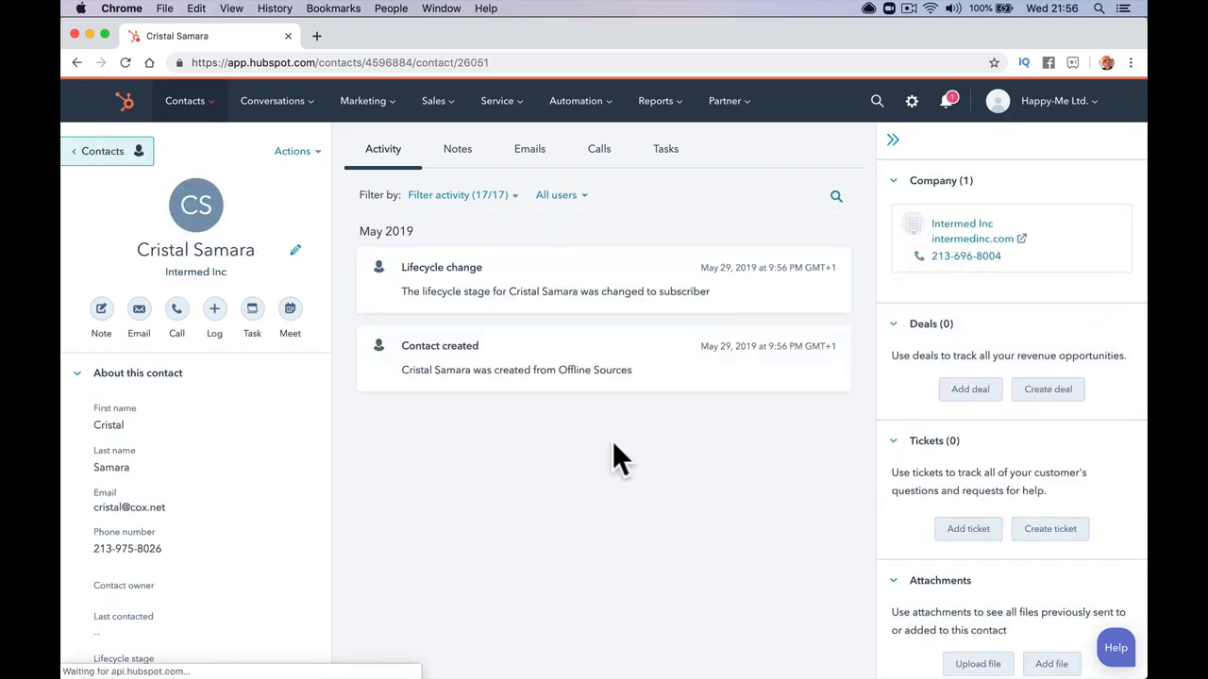
- Go back to the full Contacts list and select all contacts on the page to check the total
mouse_move(185, 101)
left_click(187, 141)
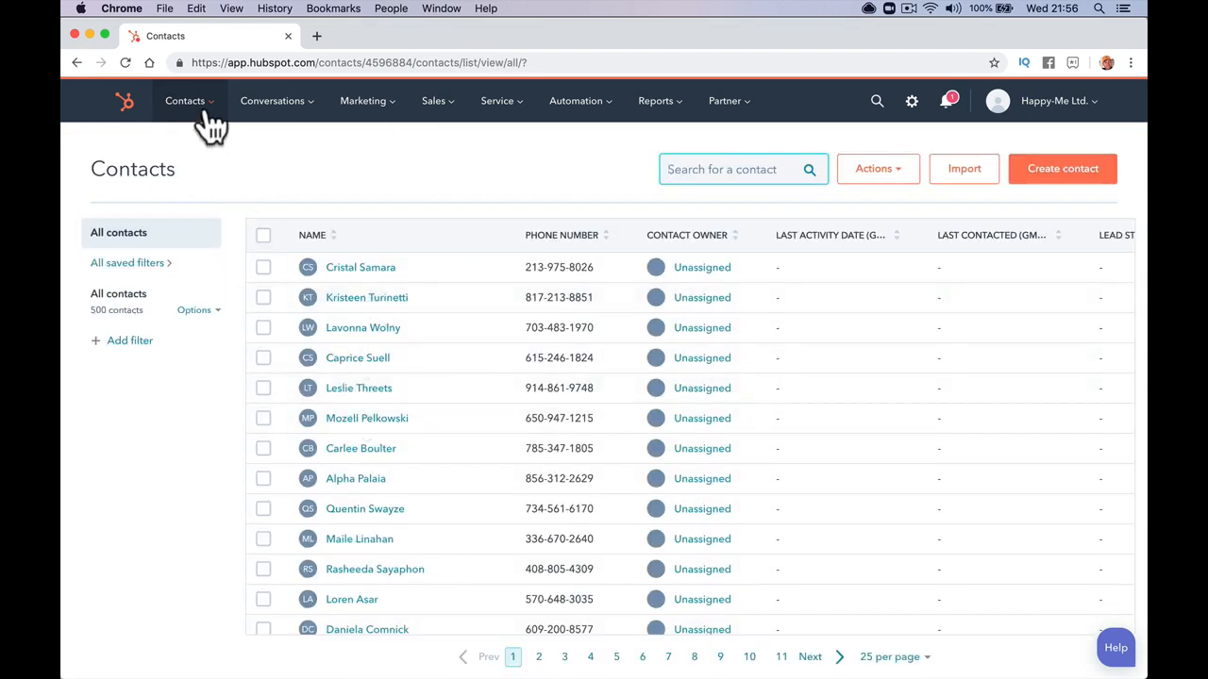
mouse_move(206, 121)
left_click(263, 235)
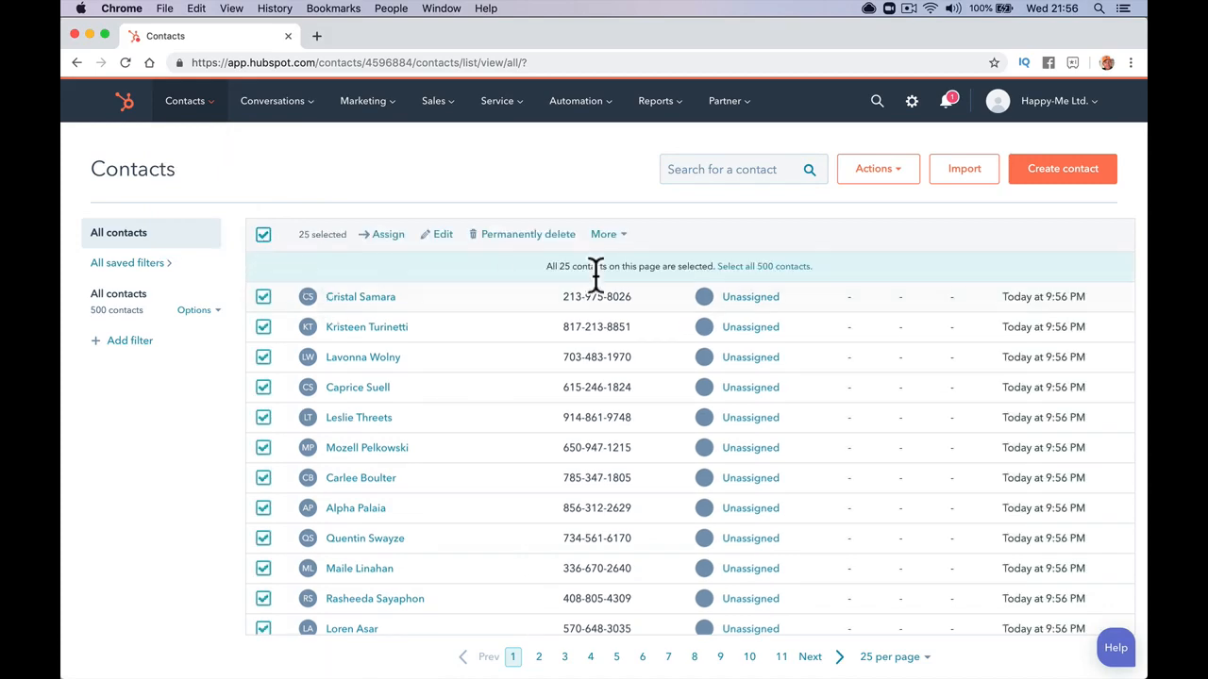
- Open the Companies list and select all companies on the page to check the total
mouse_move(177, 108)
left_click(178, 178)
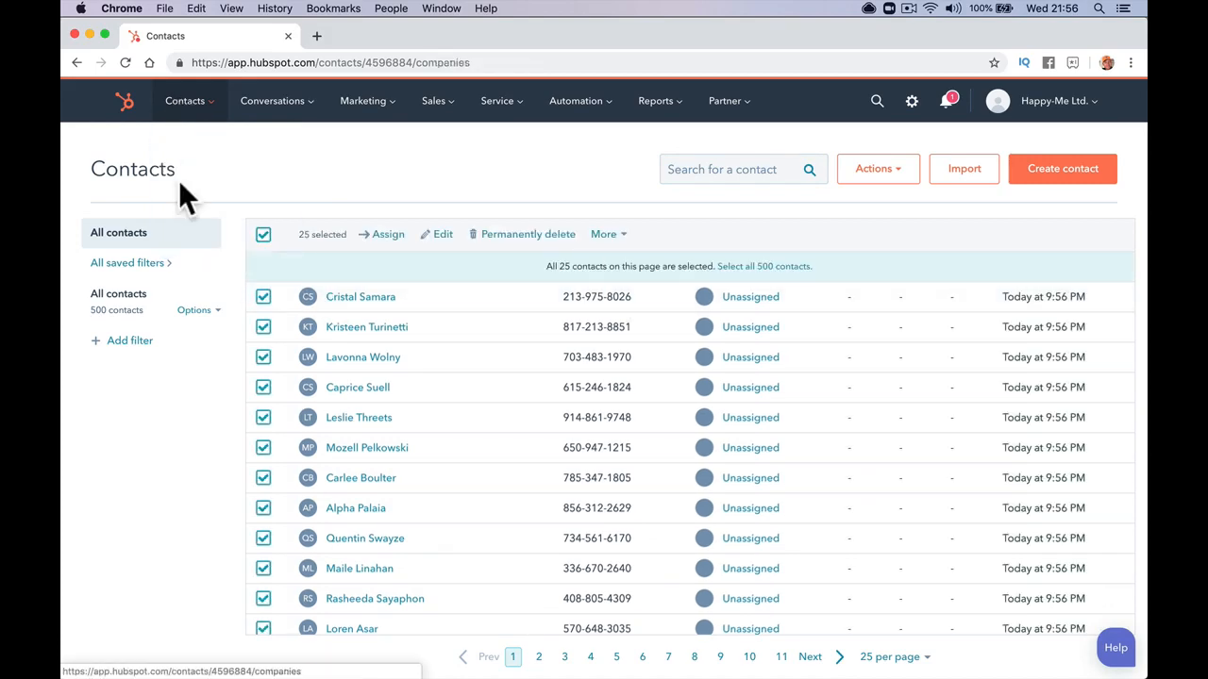
left_click(264, 235)
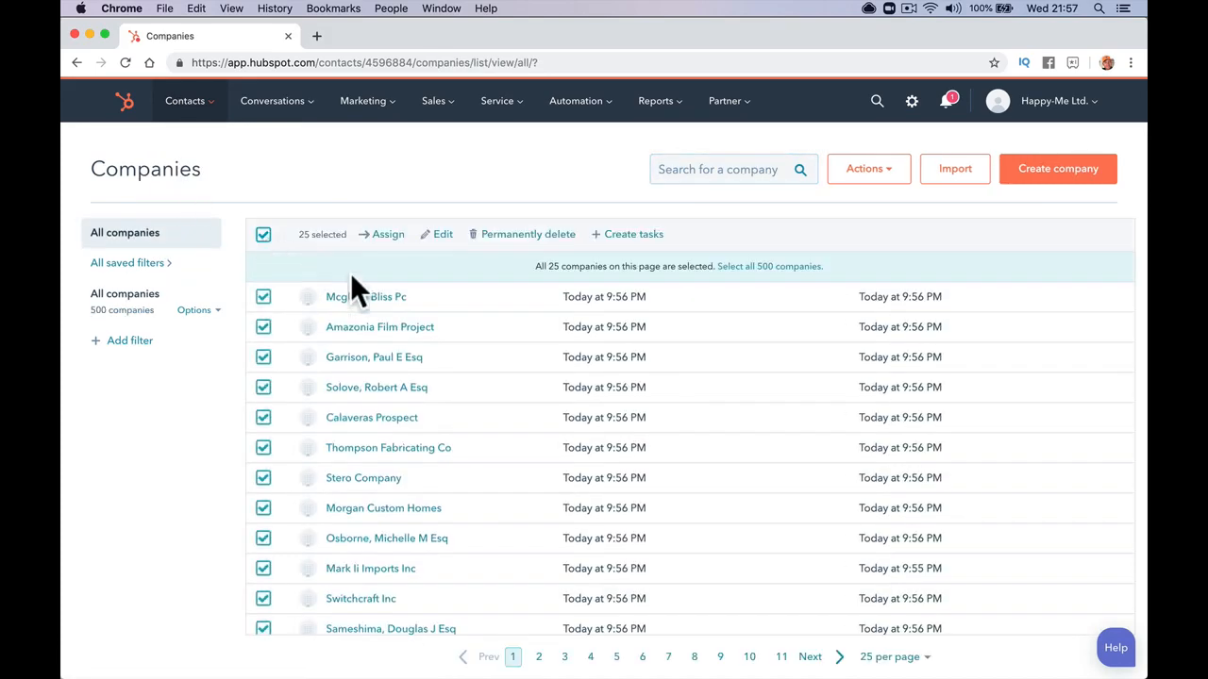